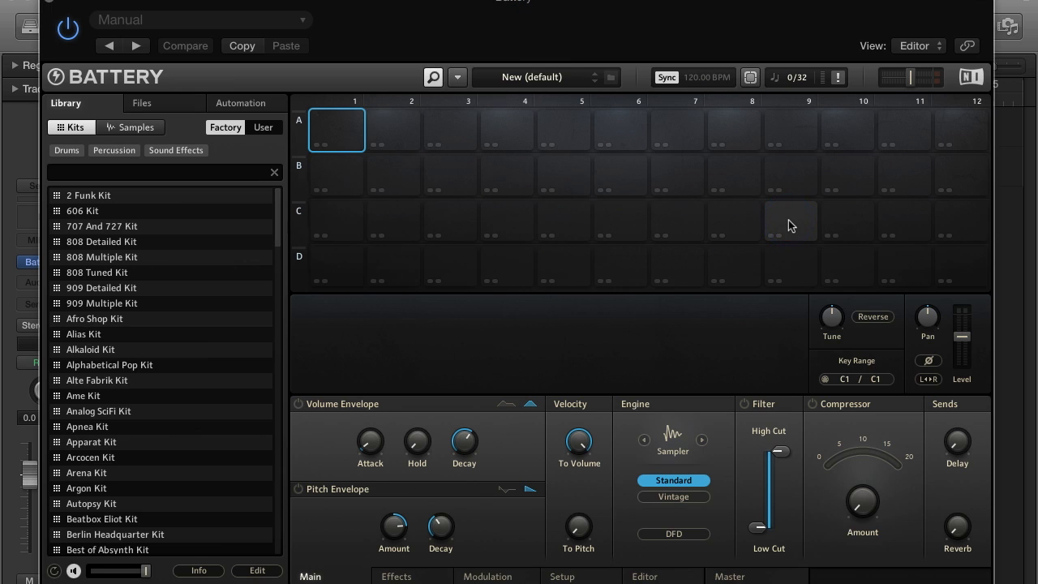
Browse the list of factory samples in the library.
left_click(117, 128)
scroll(166, 294, "down", 3)
scroll(166, 294, "down", 8)
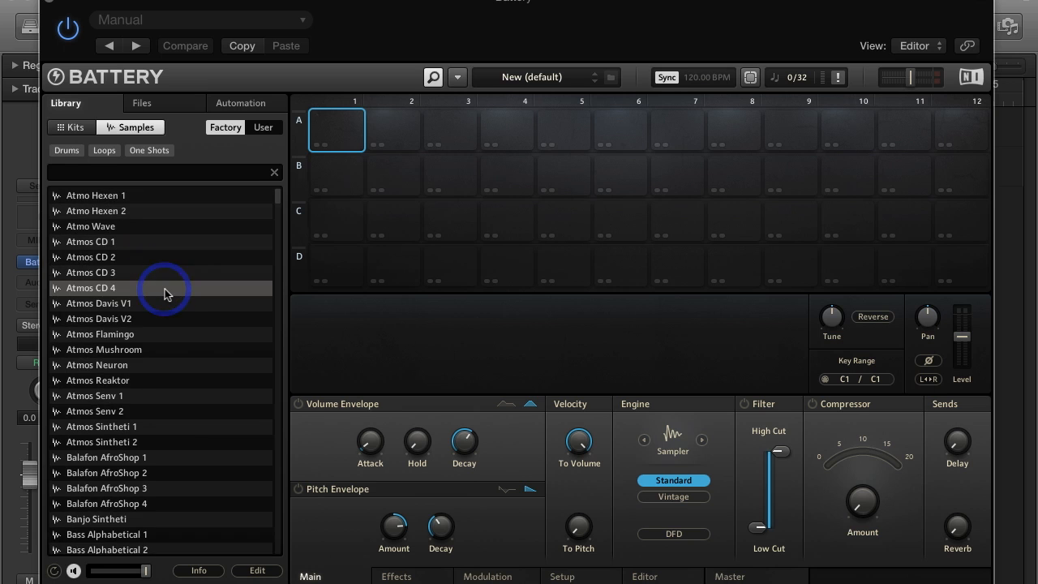
scroll(166, 293, "down", 20)
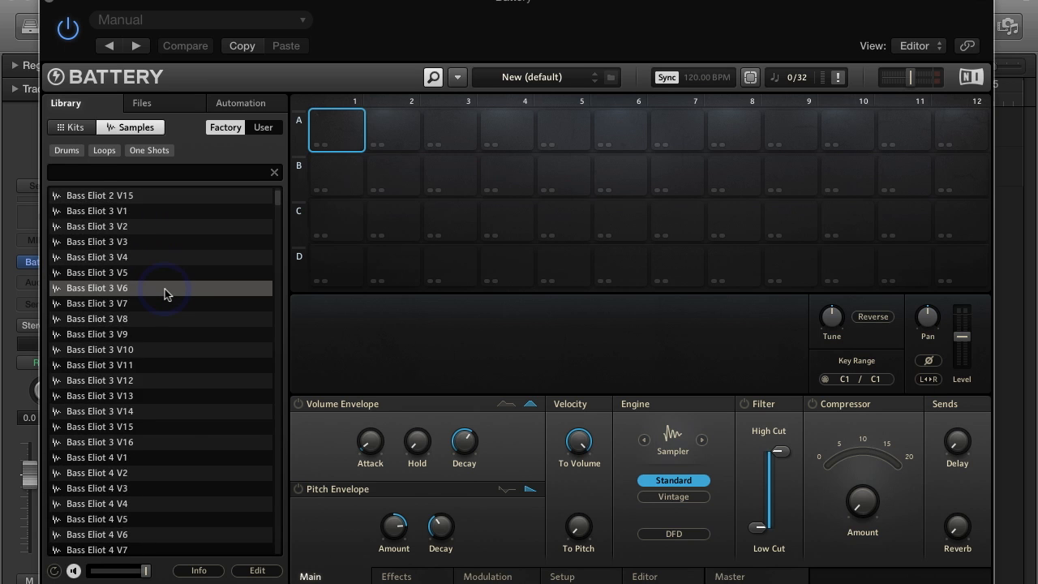
scroll(166, 293, "down", 20)
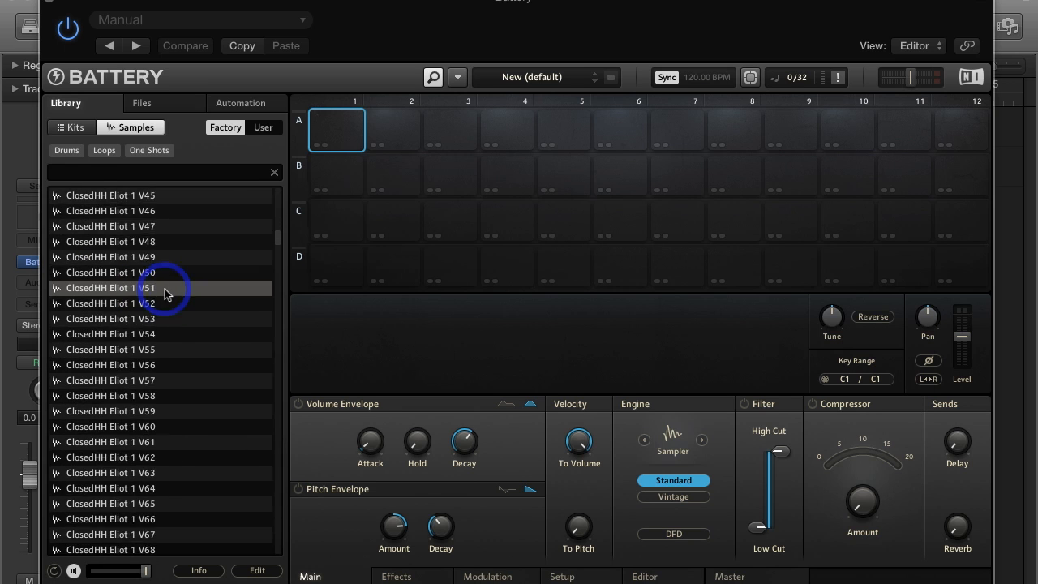
scroll(166, 293, "down", 20)
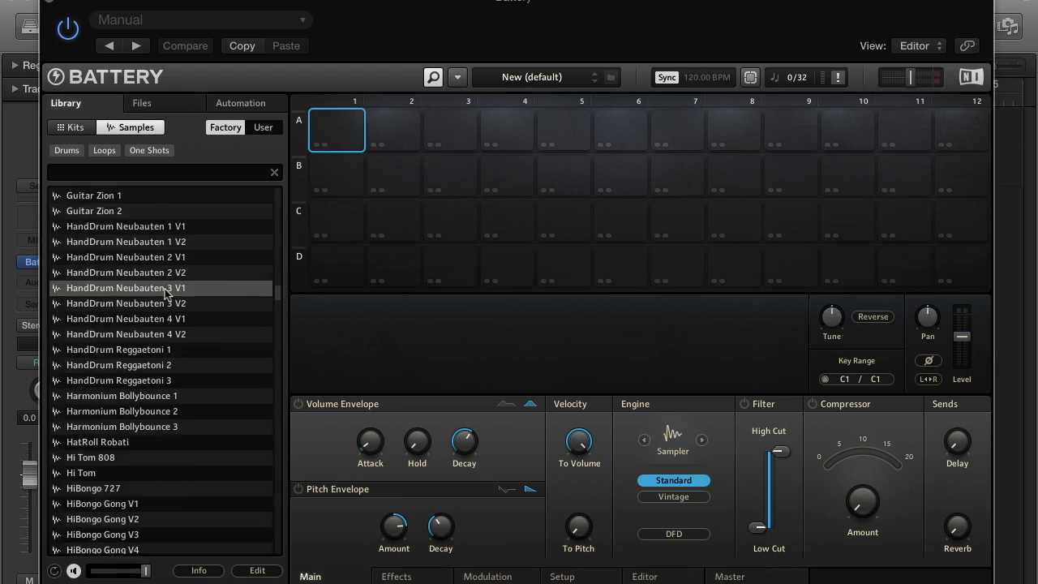
scroll(165, 294, "up", 20)
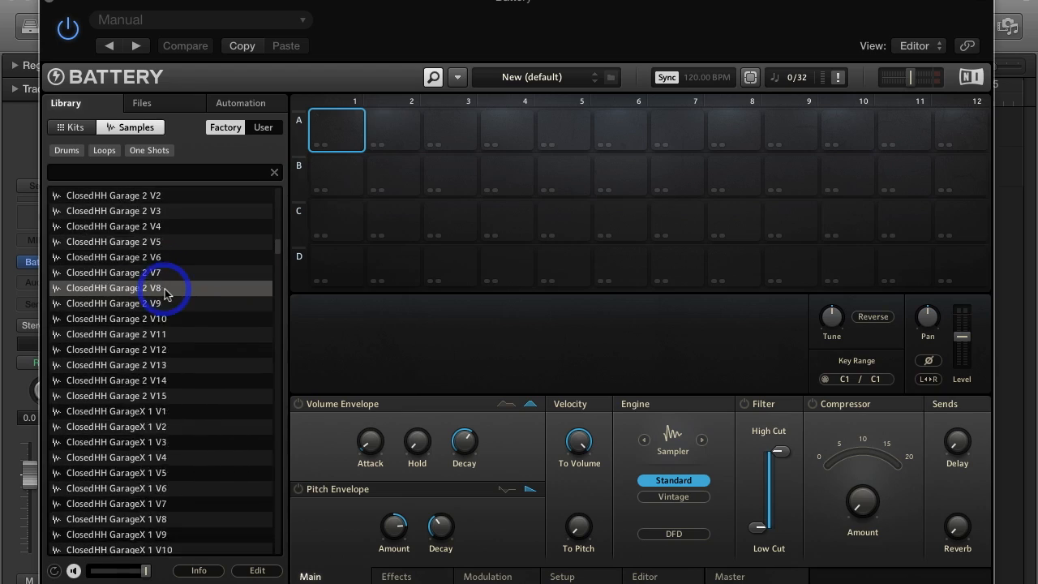
scroll(166, 293, "up", 20)
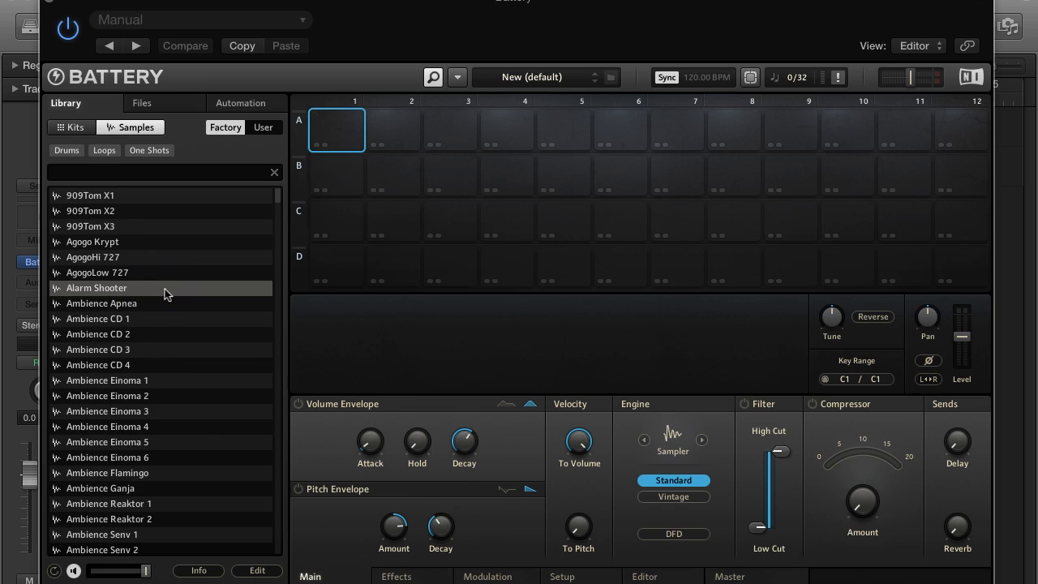
left_click(457, 77)
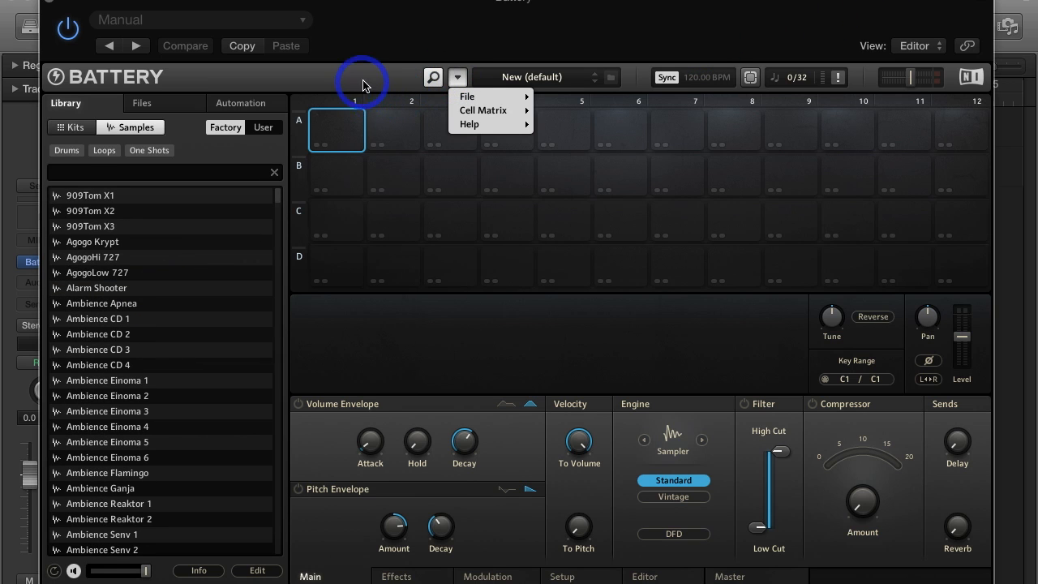
left_click(312, 62)
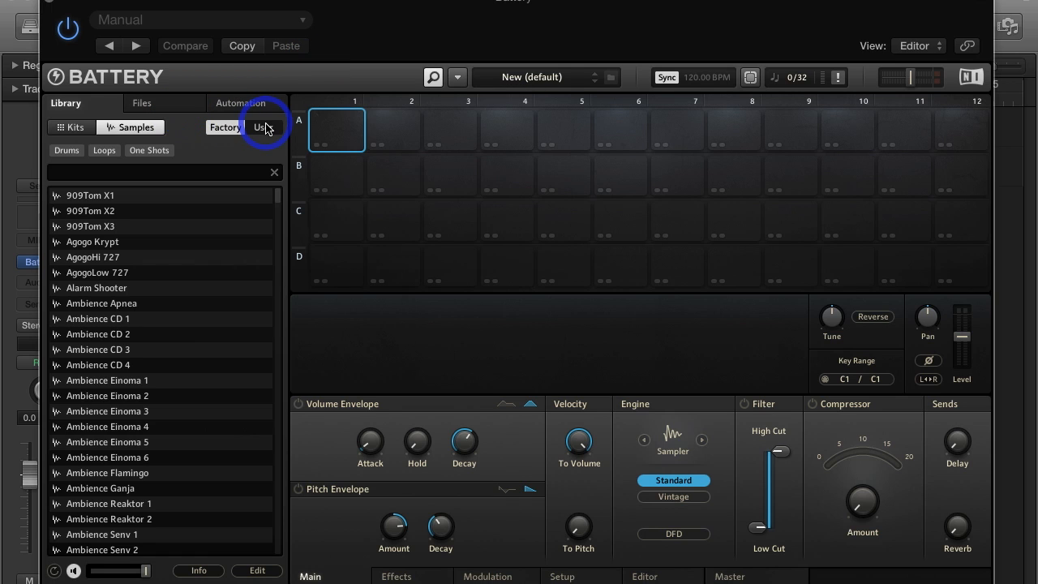
Check the user sample library, and browse the file system to the root of Macintosh HD.
left_click(272, 128)
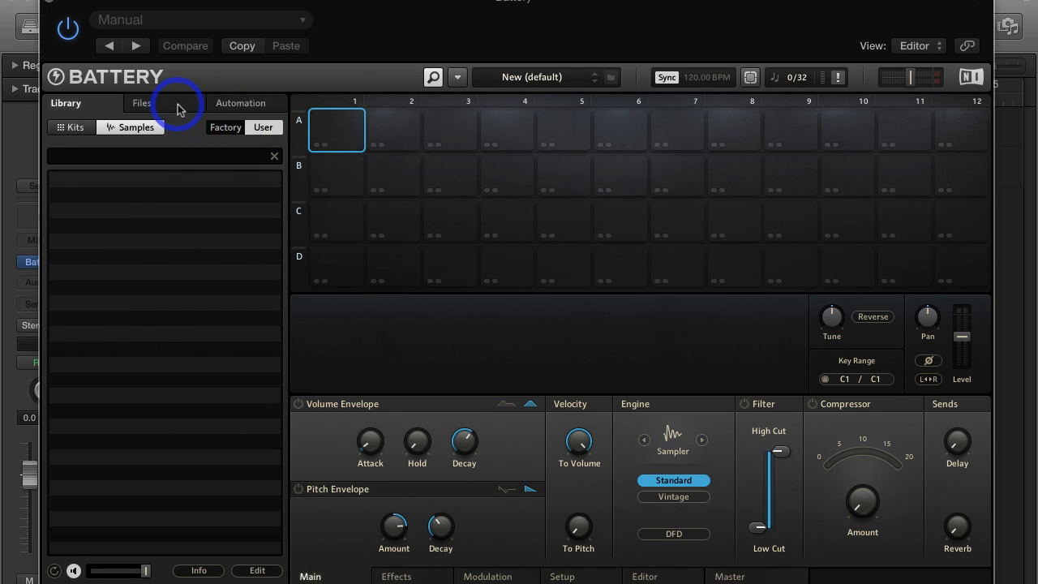
left_click(178, 107)
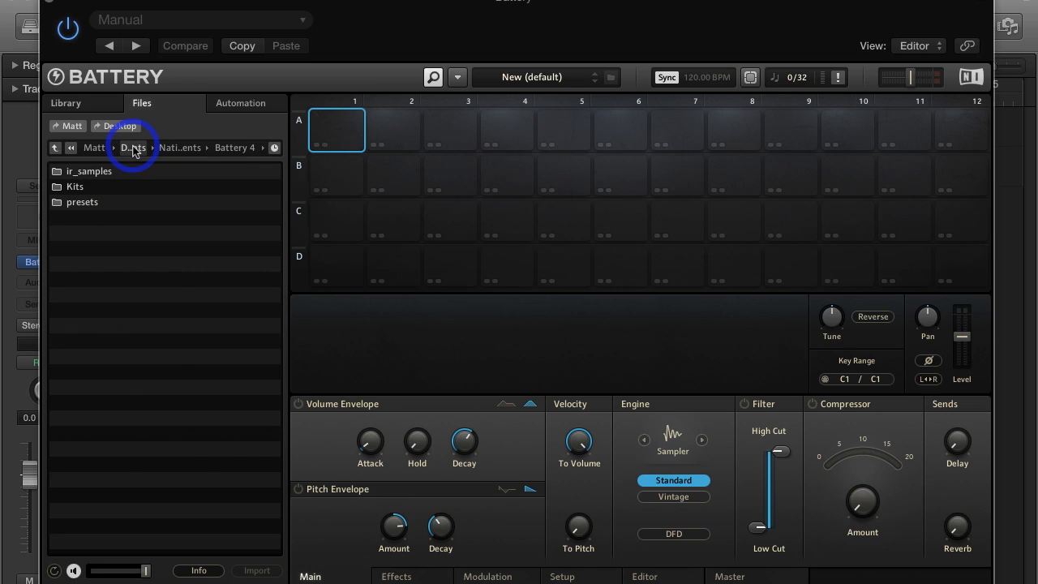
left_click(133, 151)
left_click(107, 148)
left_click(231, 371)
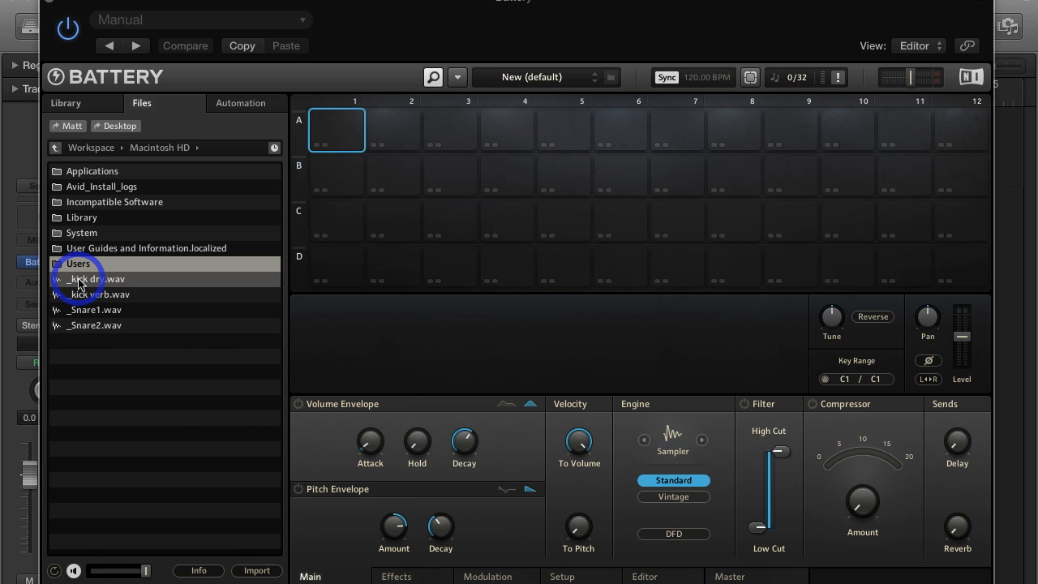
Load _kick dry.wav, _kick verb.wav, _Snare1.wav and _Snare2.wav into cells A1 to A4 in that order.
left_click_drag(79, 281, 347, 134)
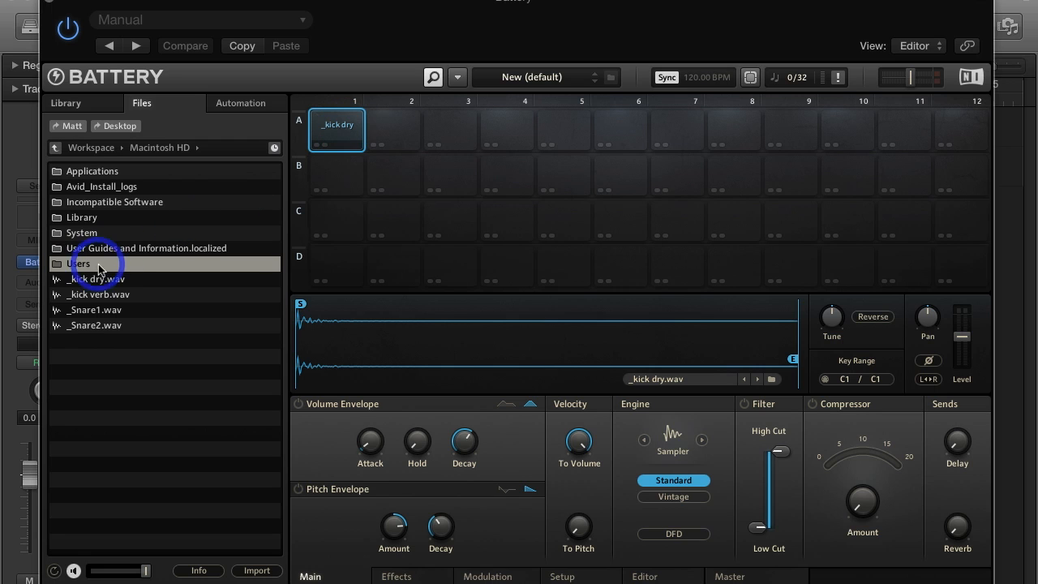
left_click_drag(81, 297, 405, 128)
left_click_drag(84, 313, 477, 134)
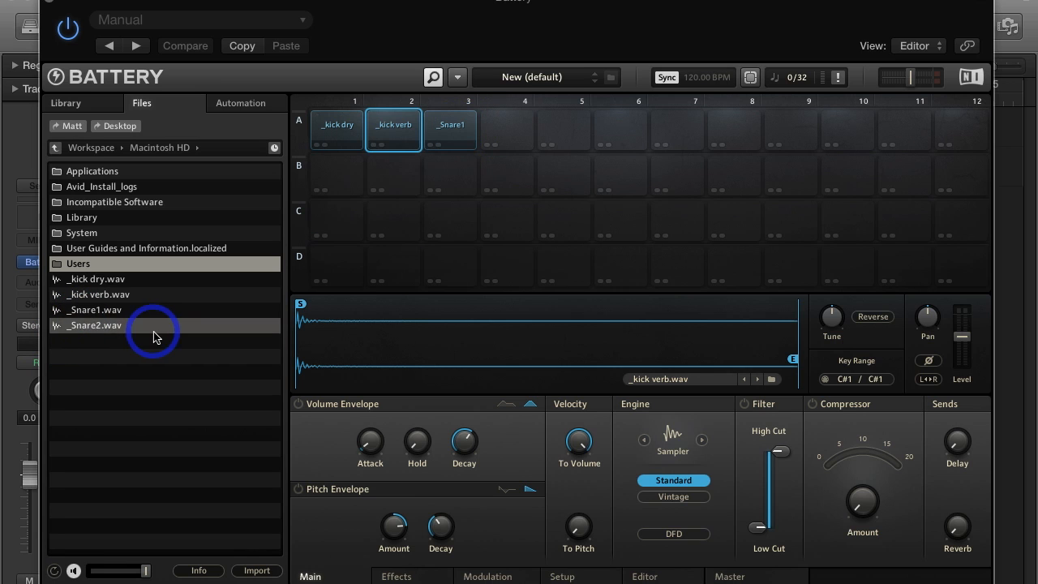
left_click_drag(89, 327, 503, 131)
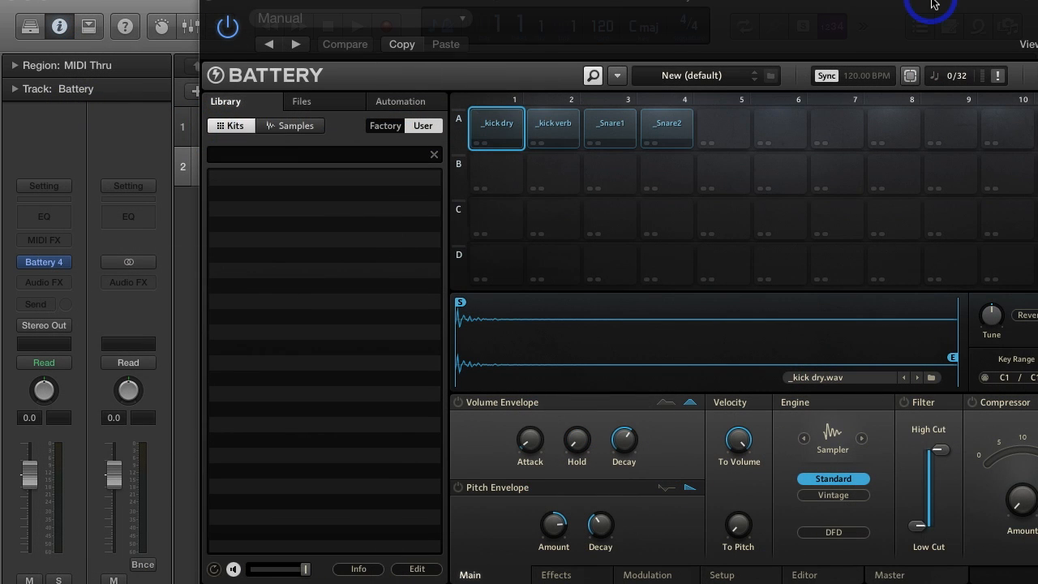
Audition the four loaded cells from _kick dry to _Snare2.
left_click(486, 128)
left_click(553, 127)
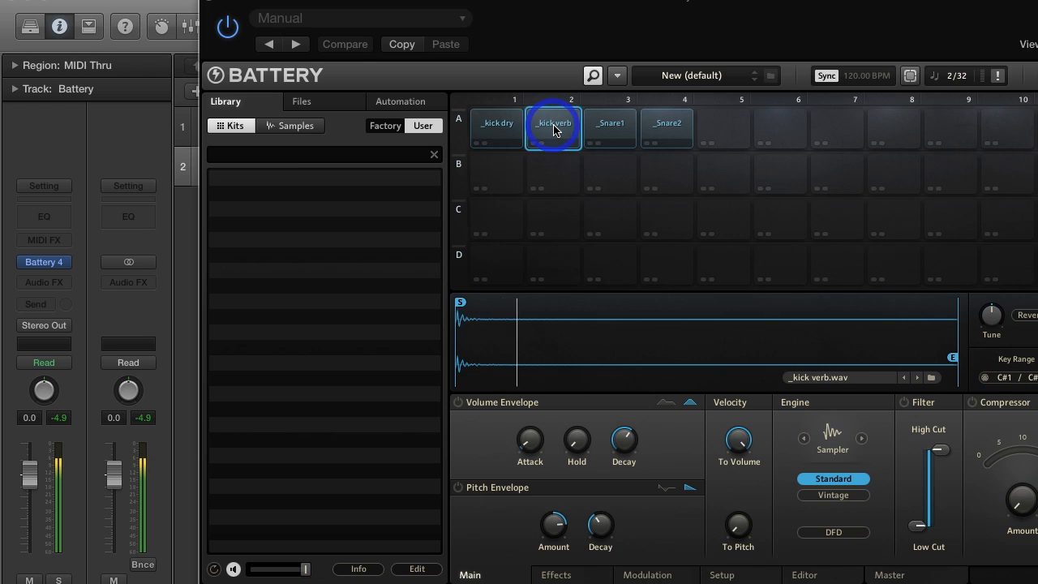
left_click(608, 128)
left_click(671, 128)
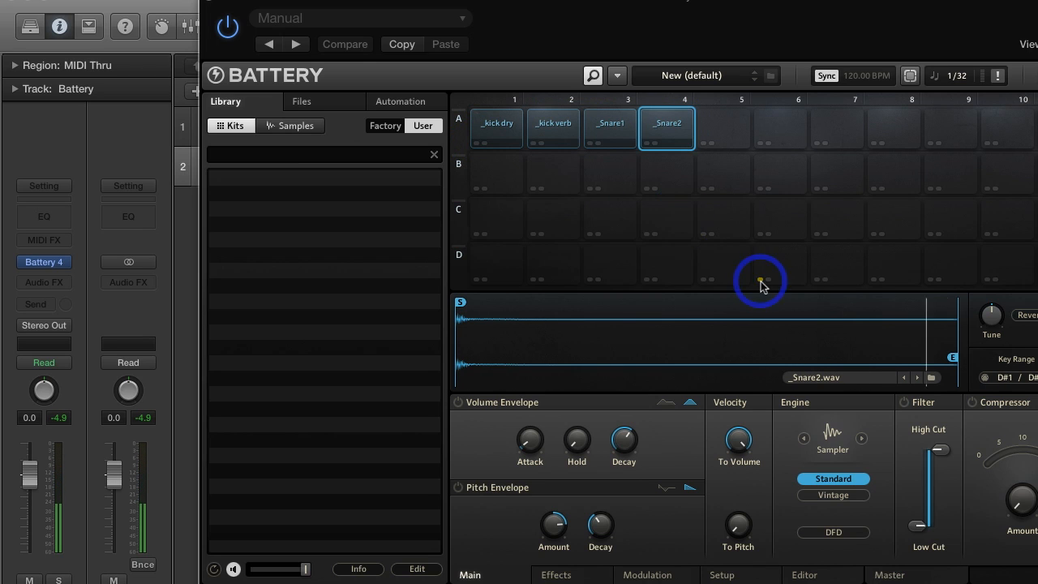
left_click_drag(727, 11, 579, 11)
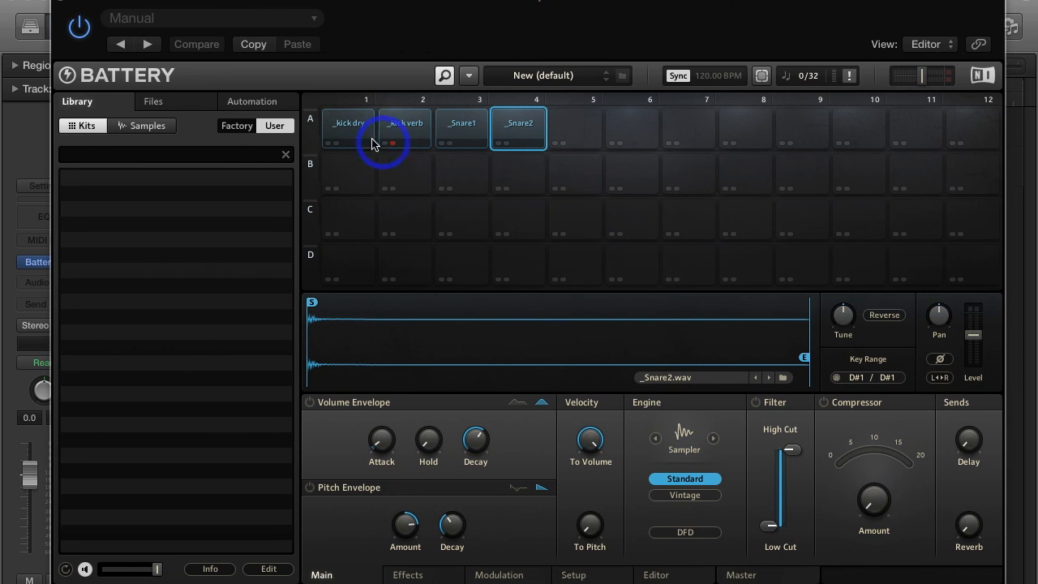
Examine the key range assigned to each of the _kick dry, _kick verb, _Snare1 and _Snare2 cells.
left_click(349, 130)
left_click(344, 134)
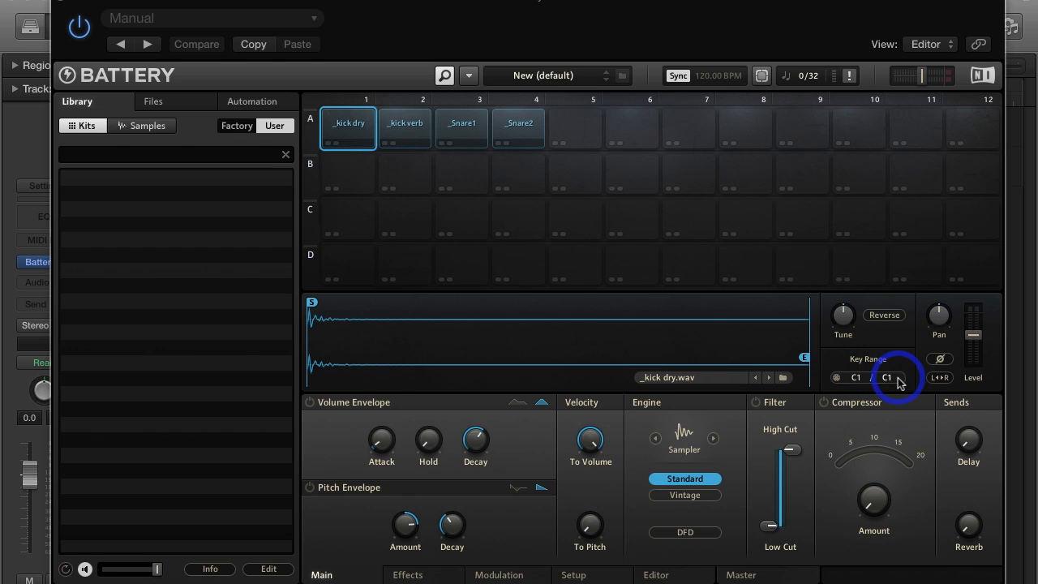
left_click(590, 271)
left_click(591, 271)
left_click(591, 270)
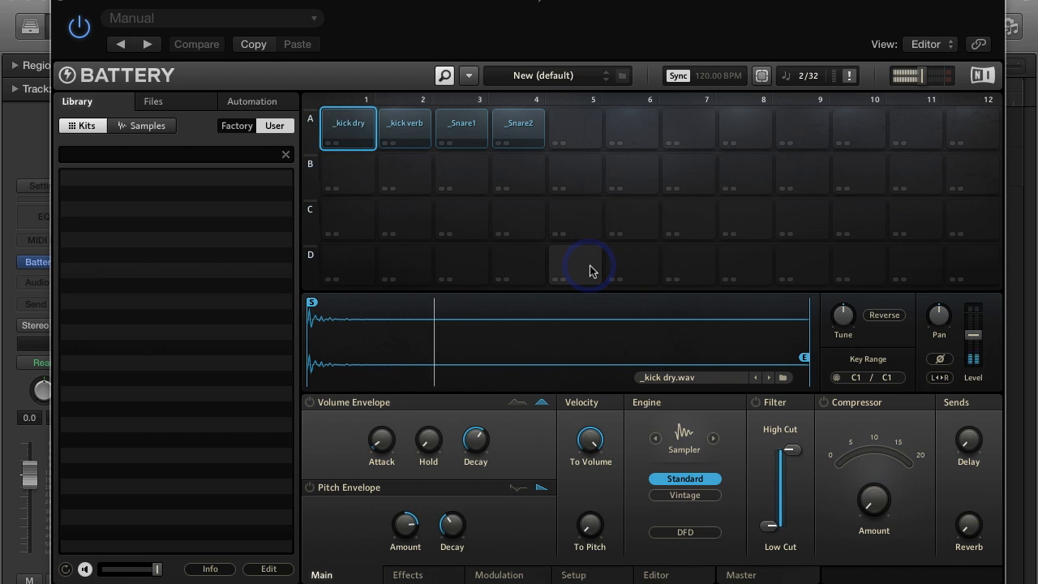
left_click(408, 127)
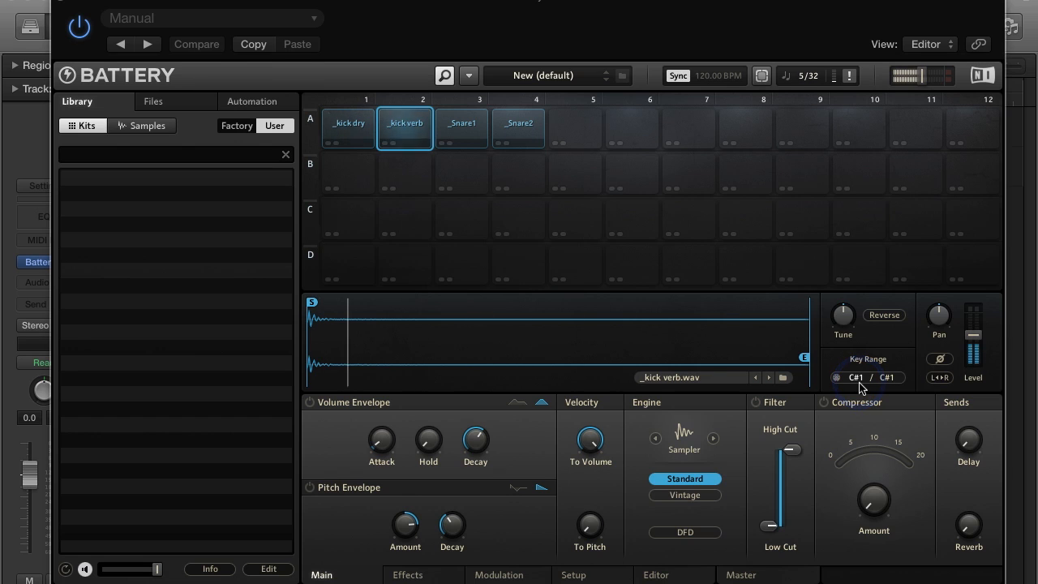
left_click(470, 136)
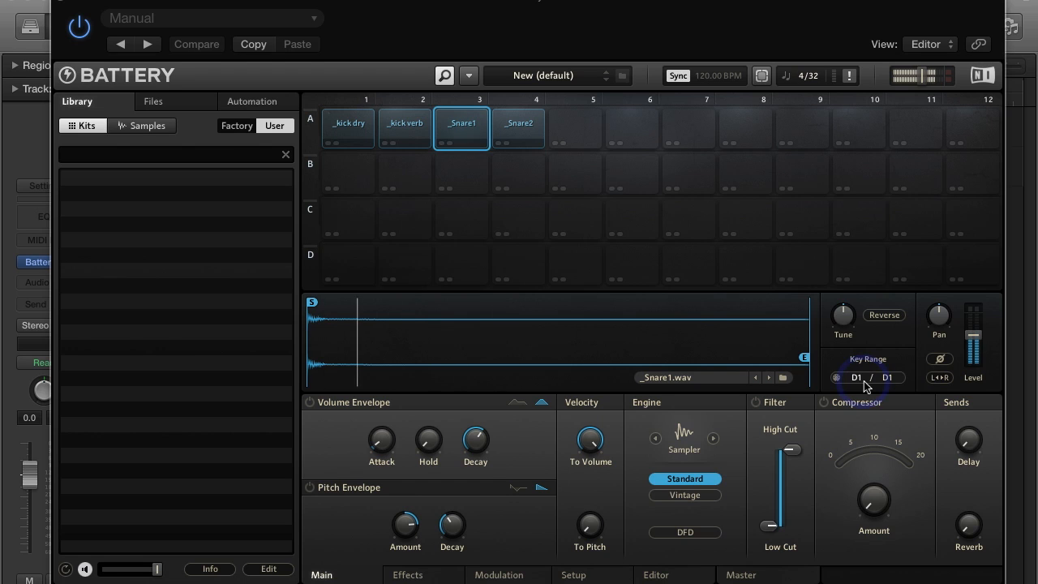
left_click(516, 128)
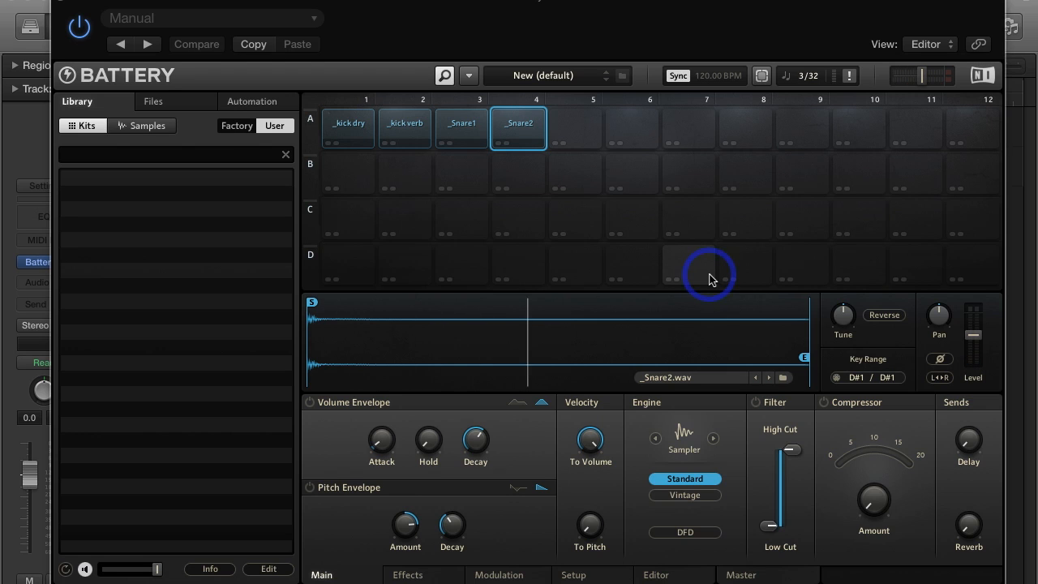
Audition the _Snare1 cell several times, and select the _kick dry cell to inspect its settings.
left_click_drag(479, 8, 464, 7)
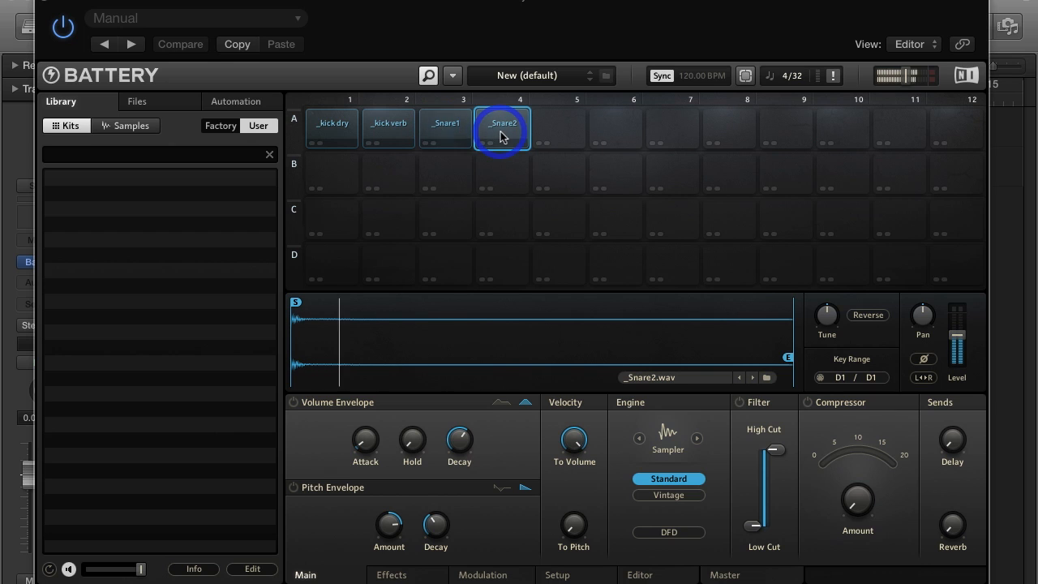
left_click(448, 130)
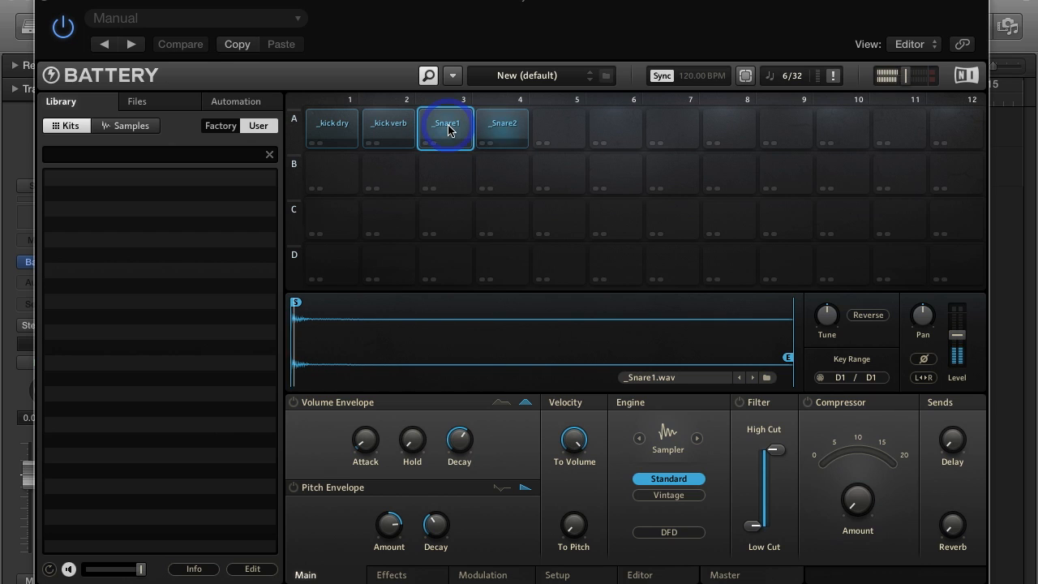
left_click(448, 130)
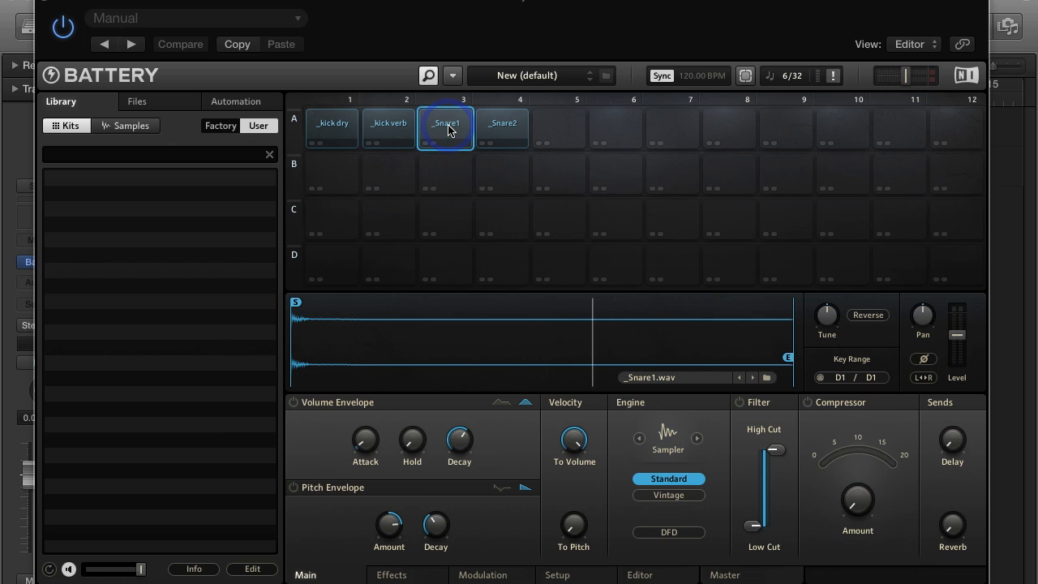
left_click(448, 130)
left_click(335, 134)
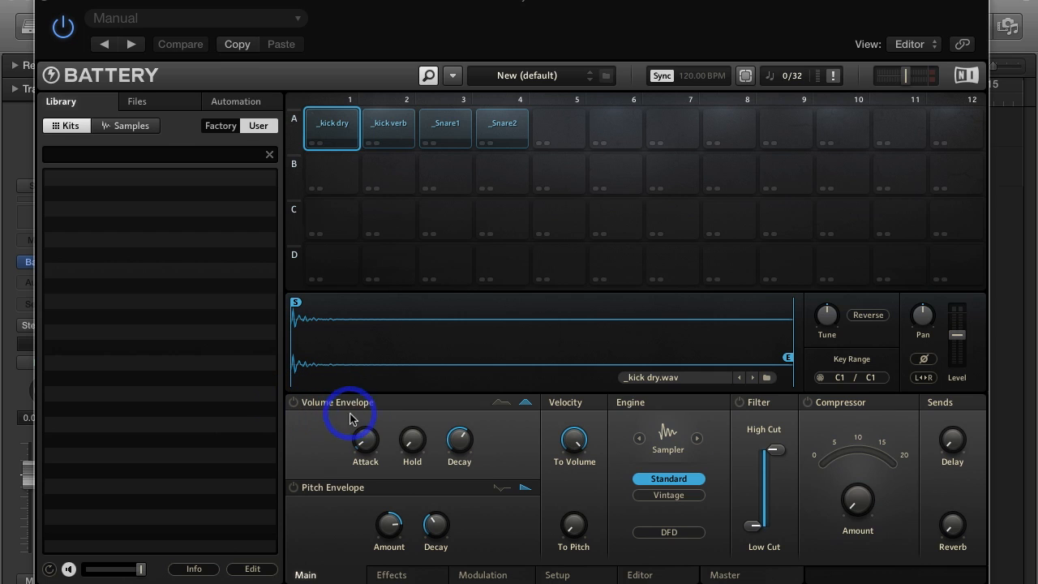
Enable the volume envelope on the _Snare2 cell and set its attack to 7.5 ms.
left_click(499, 132)
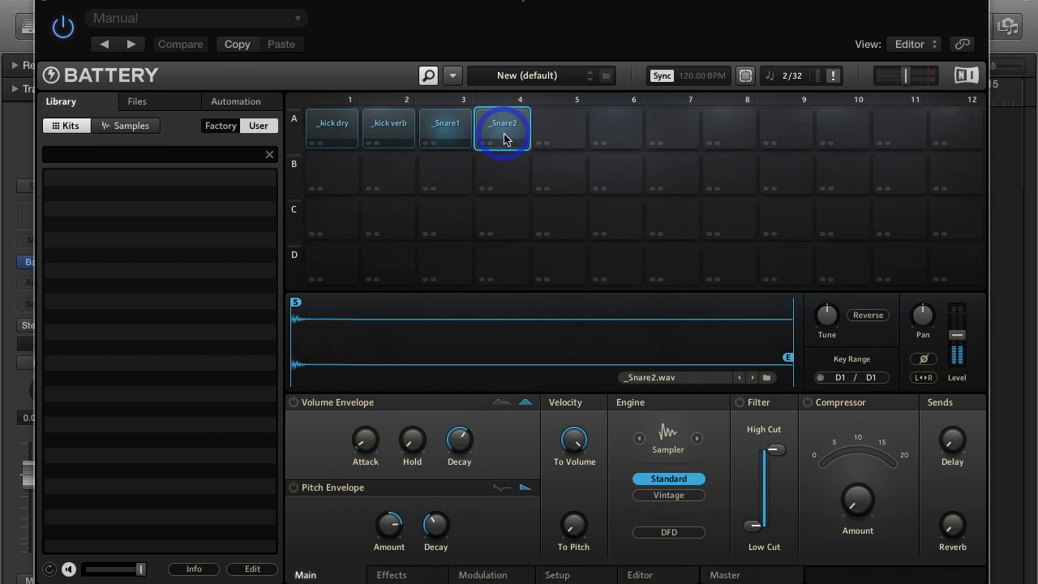
left_click(294, 402)
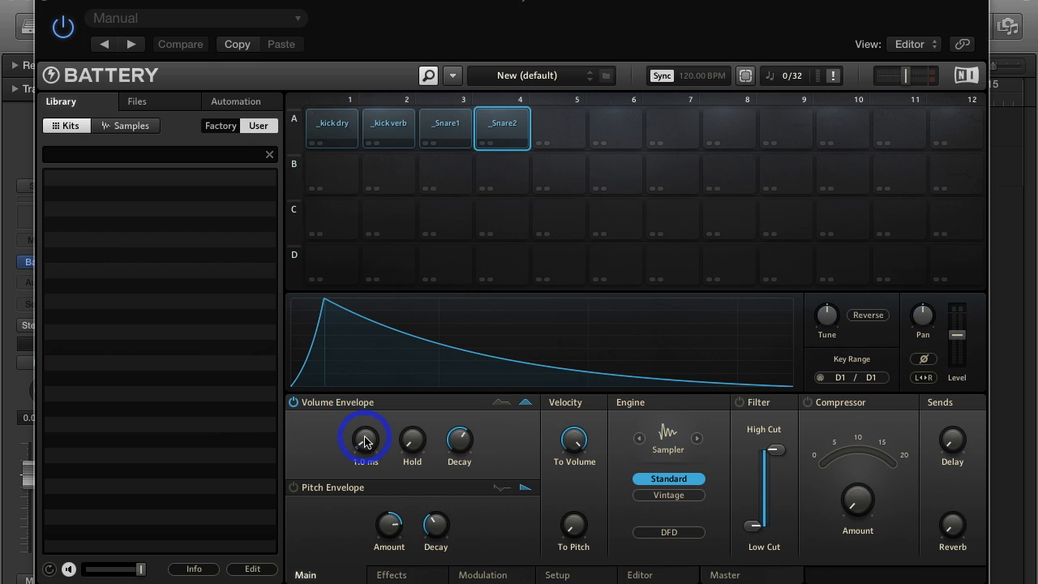
left_click_drag(365, 439, 361, 416)
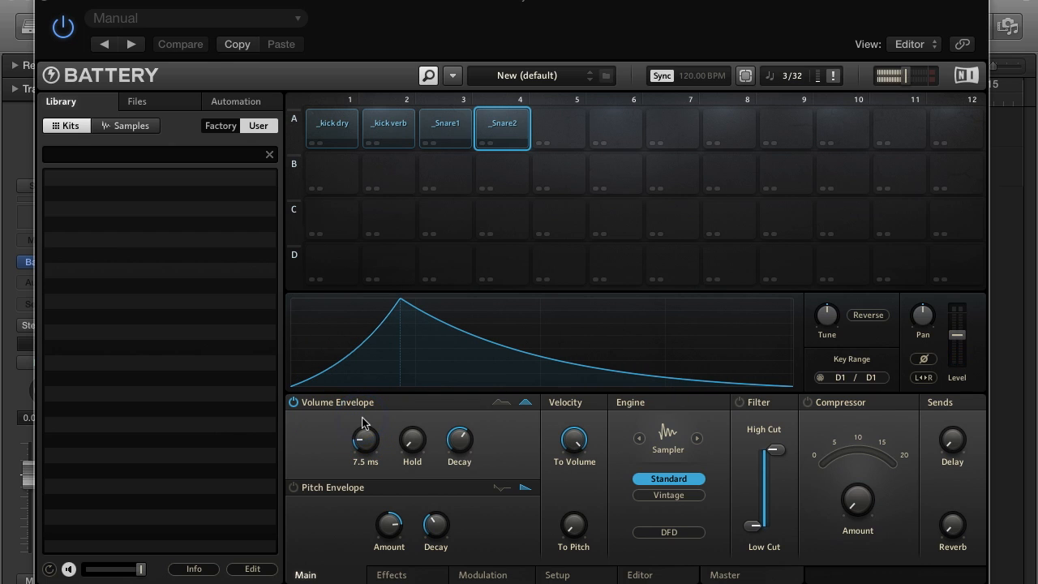
Enable the volume envelope on the _Snare1 cell and raise its attack to 27.1 ms.
left_click(442, 124)
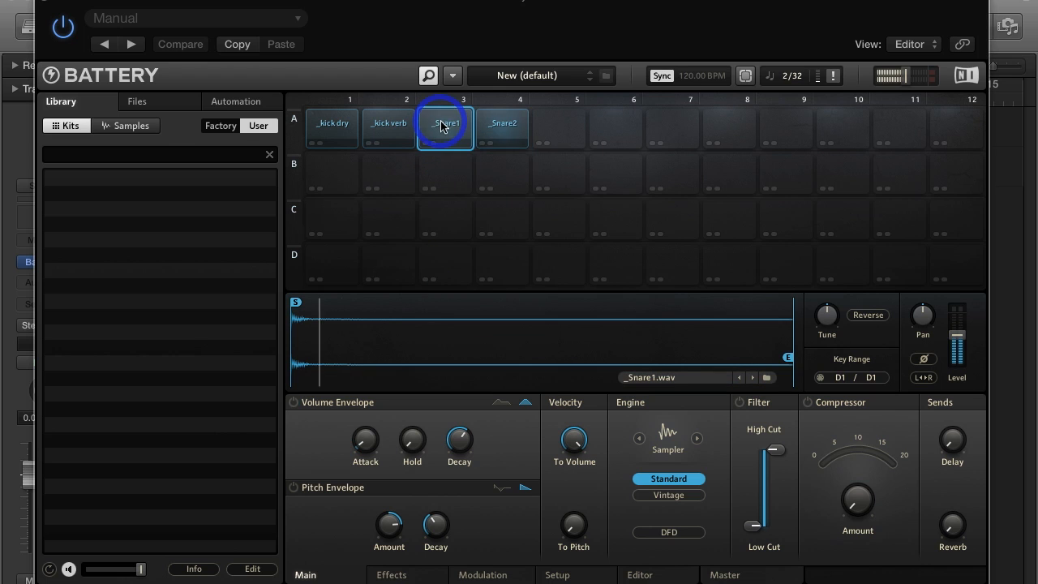
left_click(292, 403)
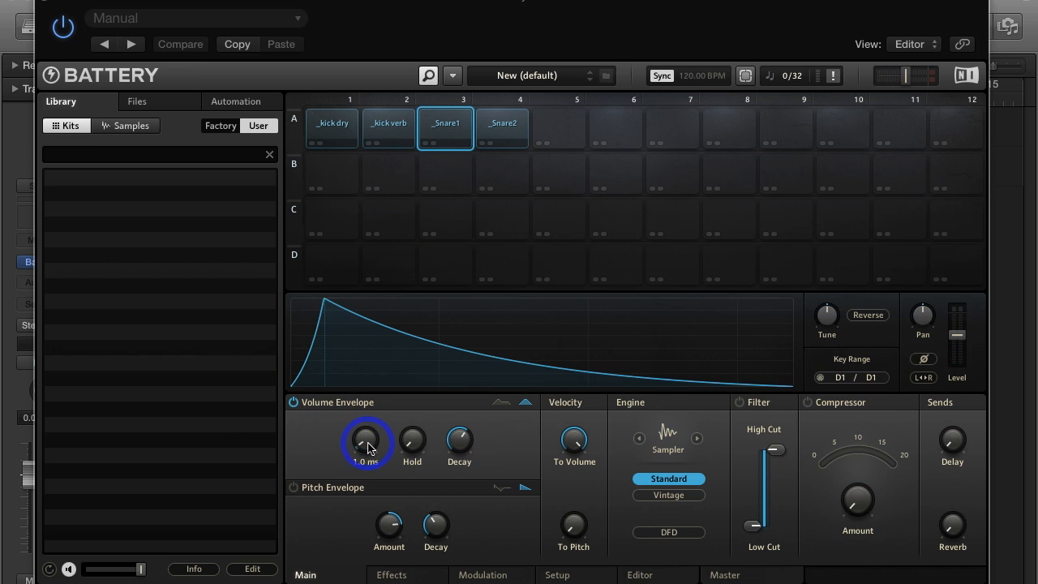
left_click(501, 123)
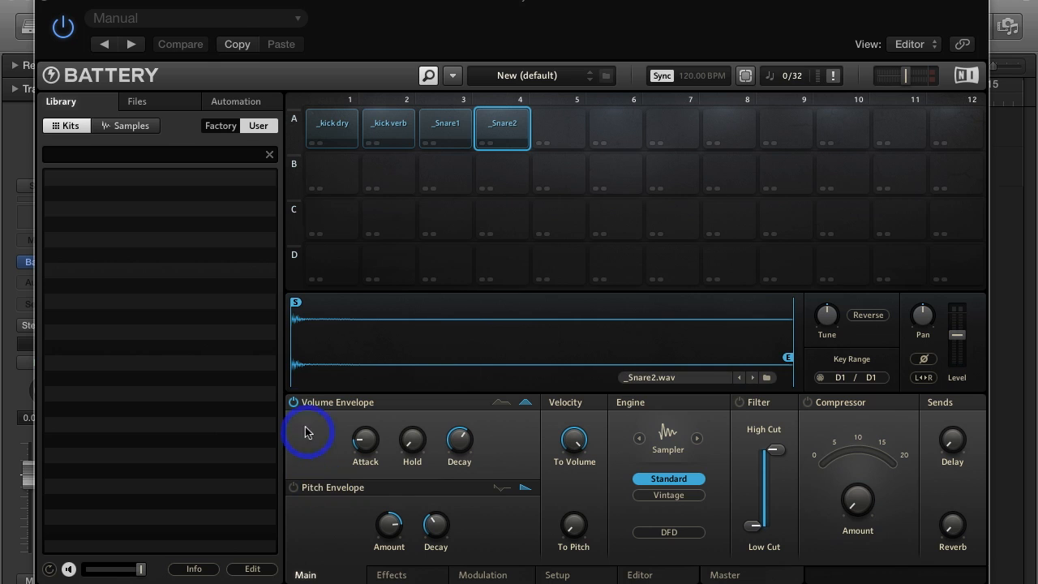
left_click(320, 404)
left_click(441, 122)
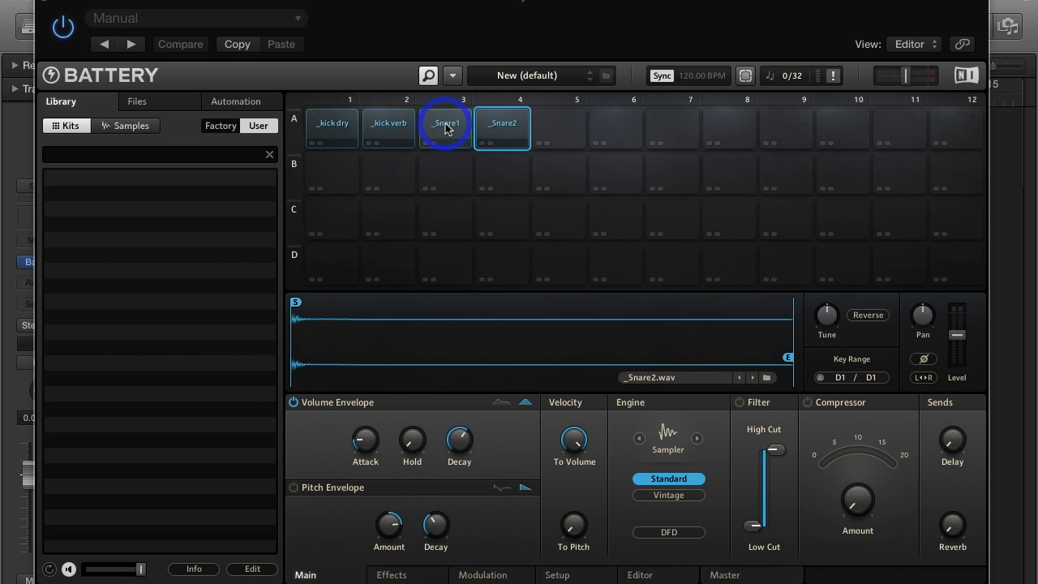
left_click(297, 402)
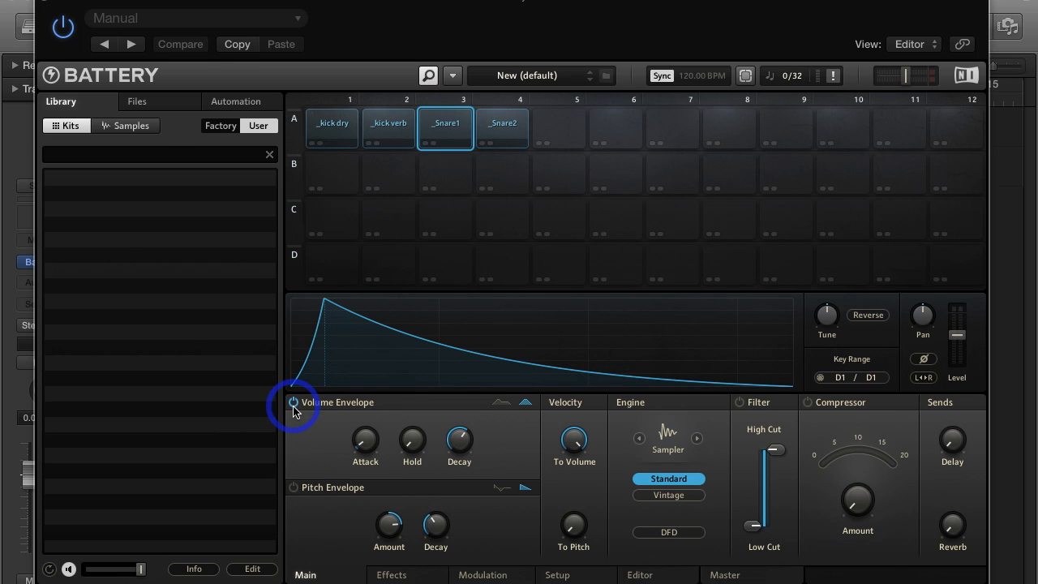
left_click_drag(364, 436, 362, 405)
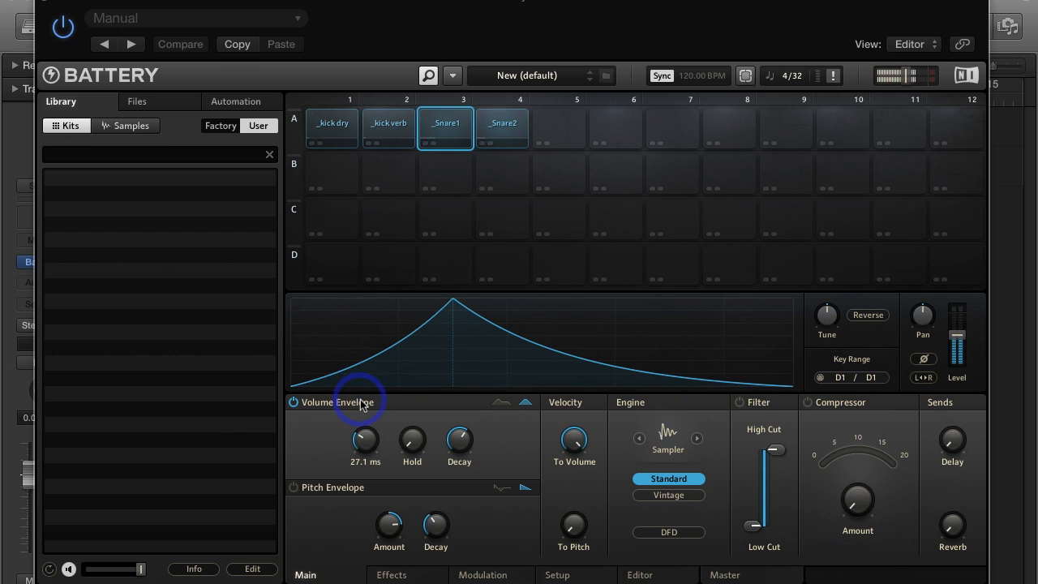
Raise the volume envelope attack on the _Snare1 and _Snare2 cells, using 245.5 ms for _Snare2, and audition the layered snares.
left_click_drag(360, 444, 354, 388)
left_click(511, 123)
left_click_drag(359, 442, 359, 383)
left_click(360, 386)
left_click(360, 386)
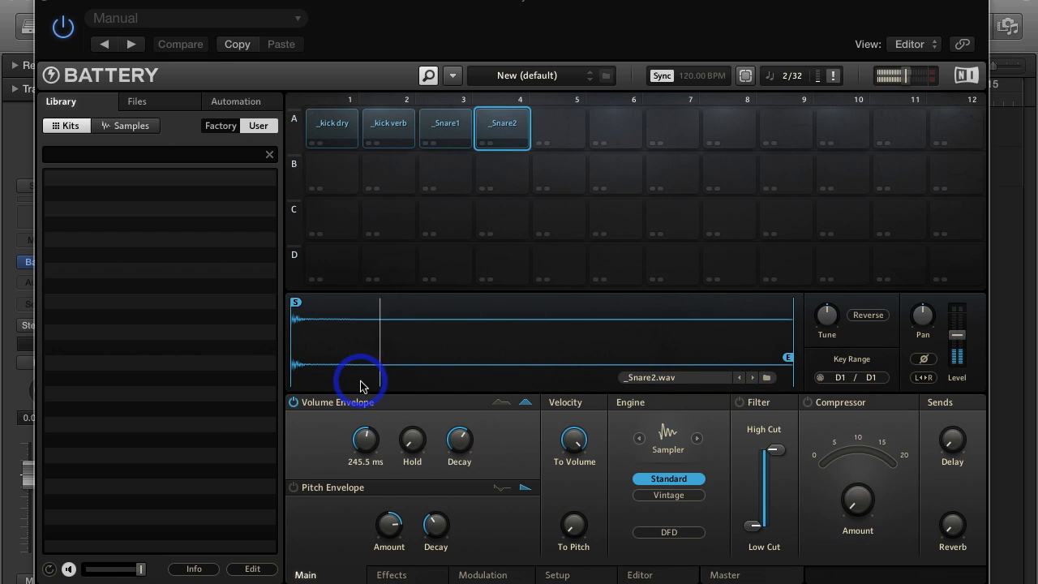
left_click(360, 386)
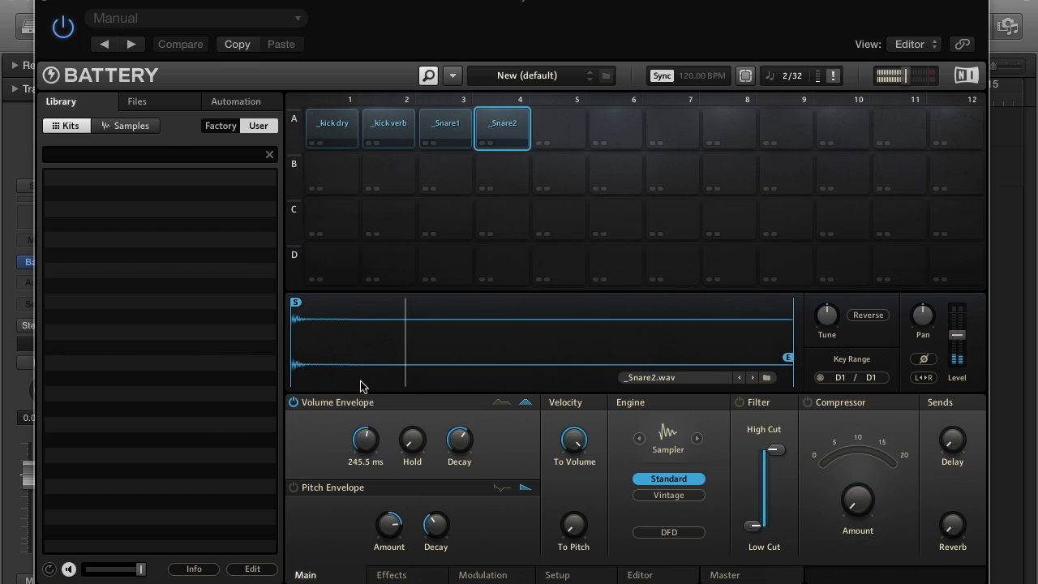
left_click(360, 385)
left_click(360, 386)
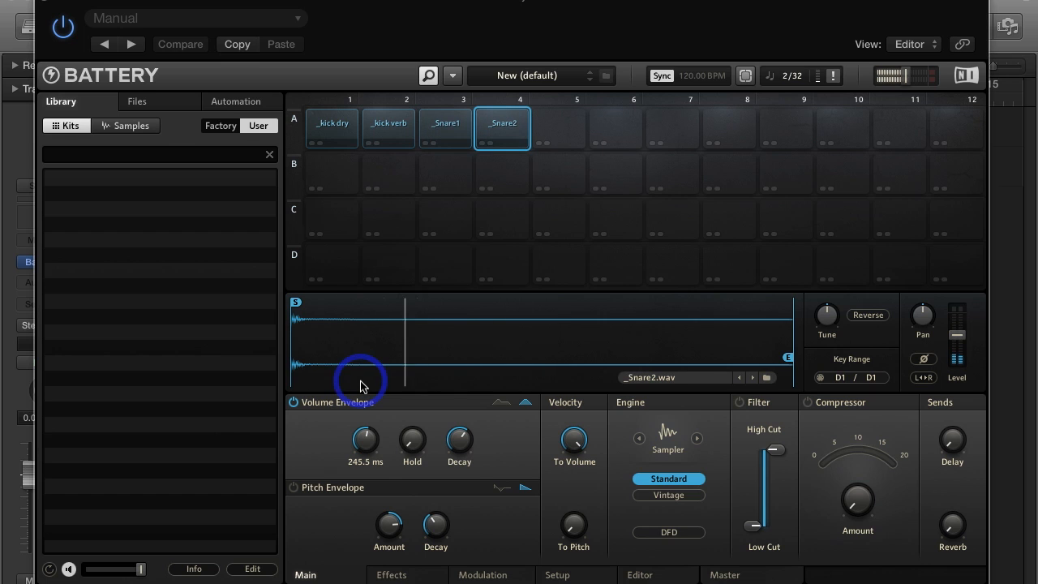
mouse_move(439, 457)
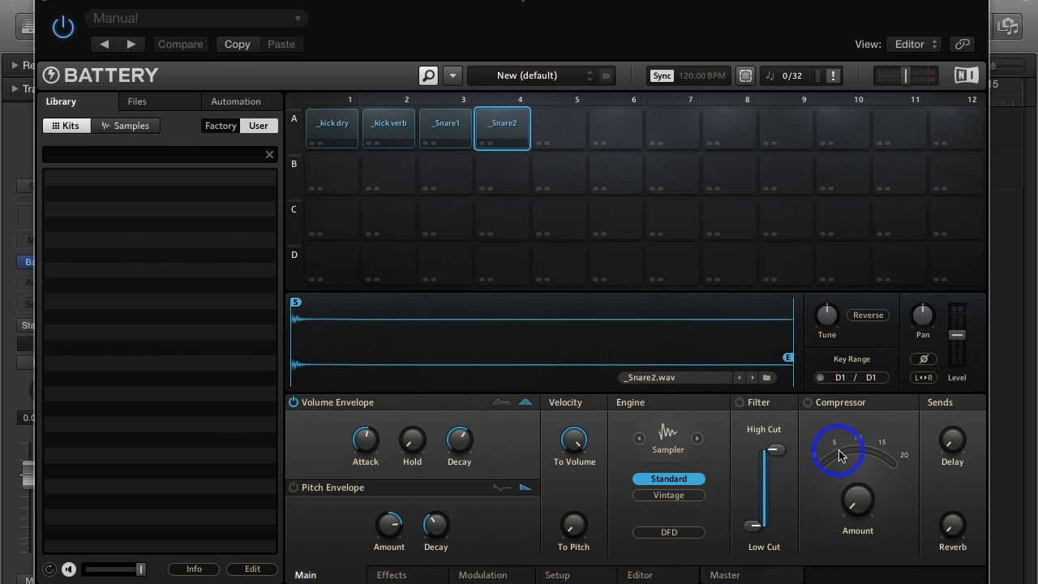
mouse_move(437, 420)
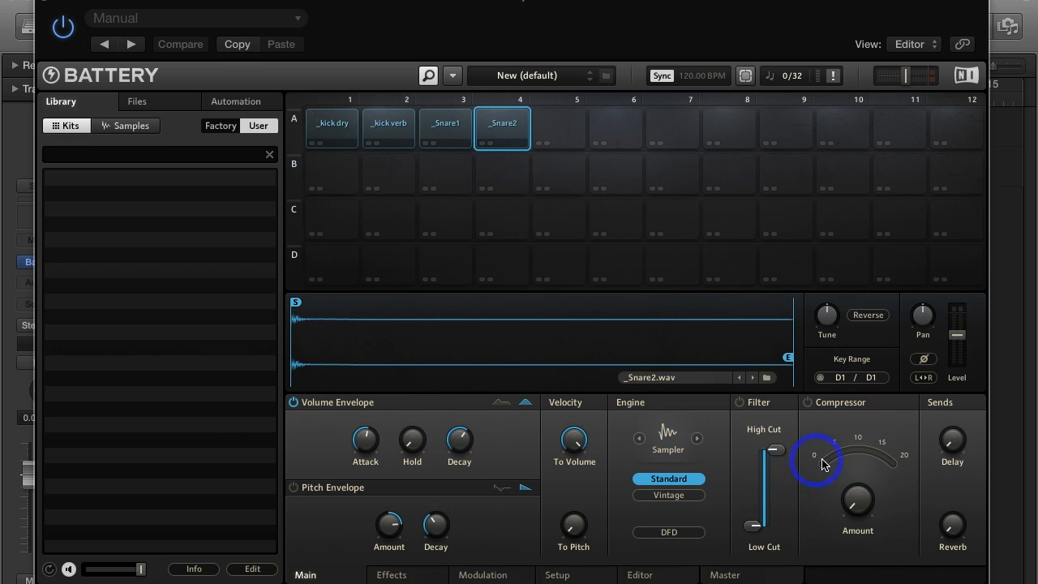
Lower the volume envelope attack to its minimum on both the _Snare1 and _Snare2 cells.
left_click(440, 126)
left_click_drag(365, 438, 362, 559)
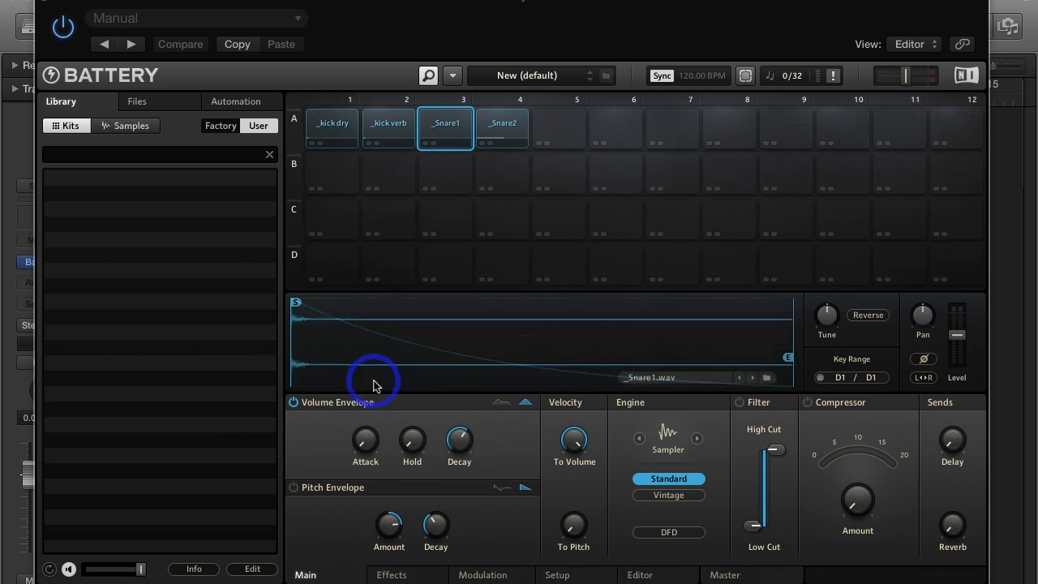
left_click(511, 138)
left_click_drag(361, 431, 350, 581)
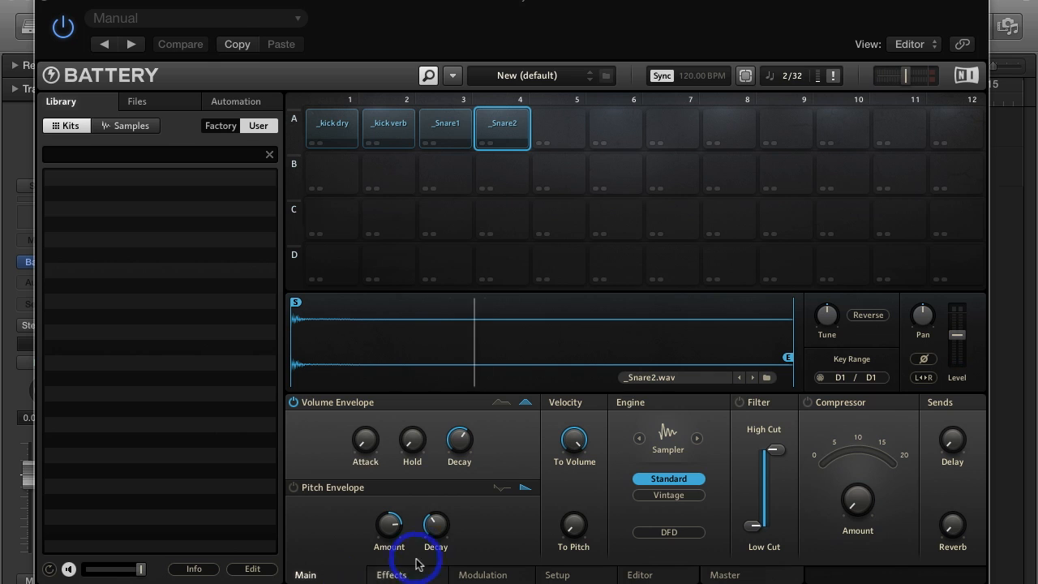
Raise the volume envelope hold on the _Snare2 and _Snare1 cells to lengthen the snares.
left_click_drag(412, 440, 406, 279)
left_click(440, 134)
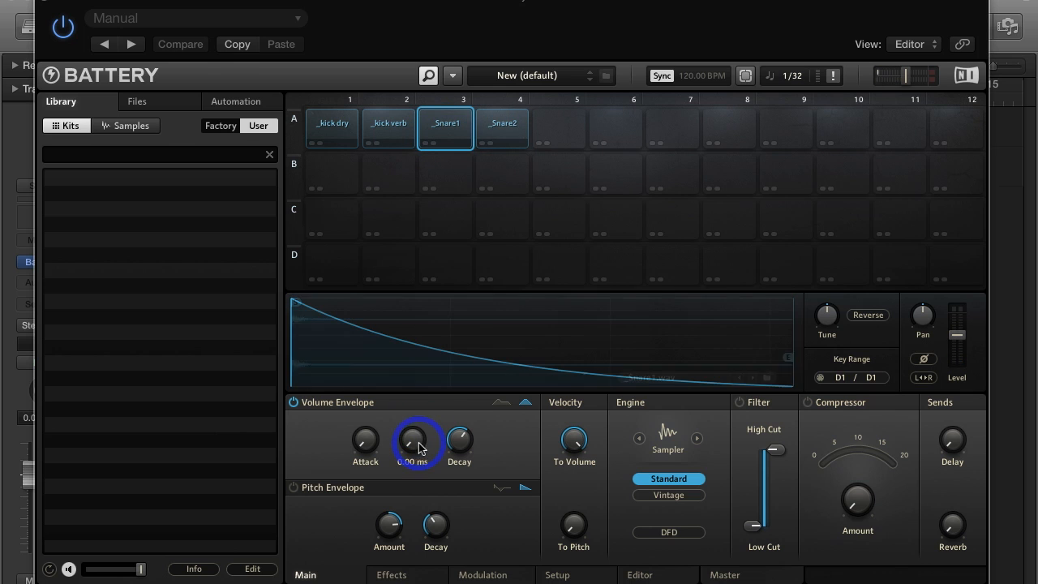
left_click_drag(412, 438, 428, 296)
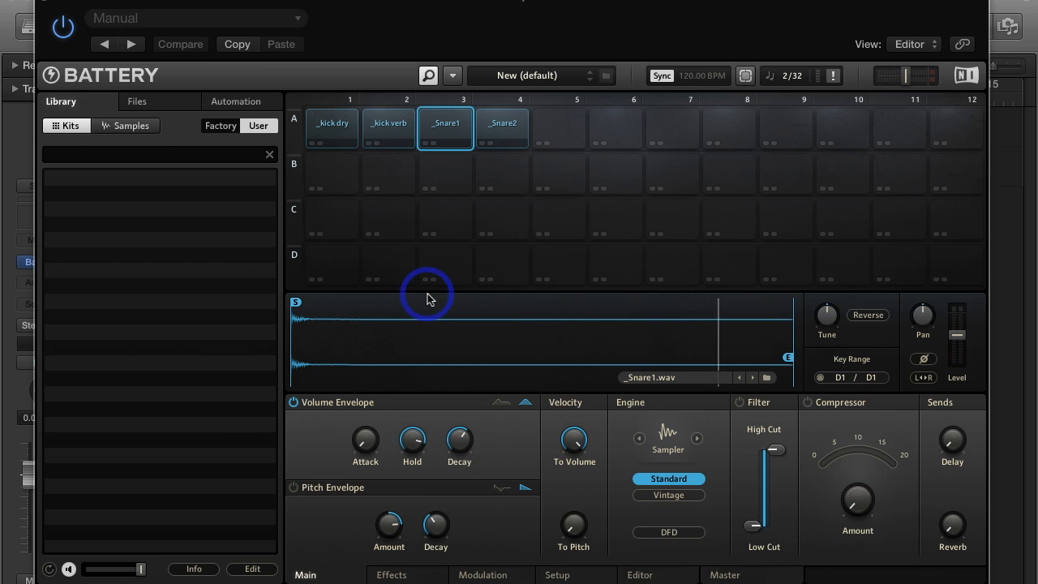
mouse_move(416, 442)
left_click_drag(415, 443, 415, 445)
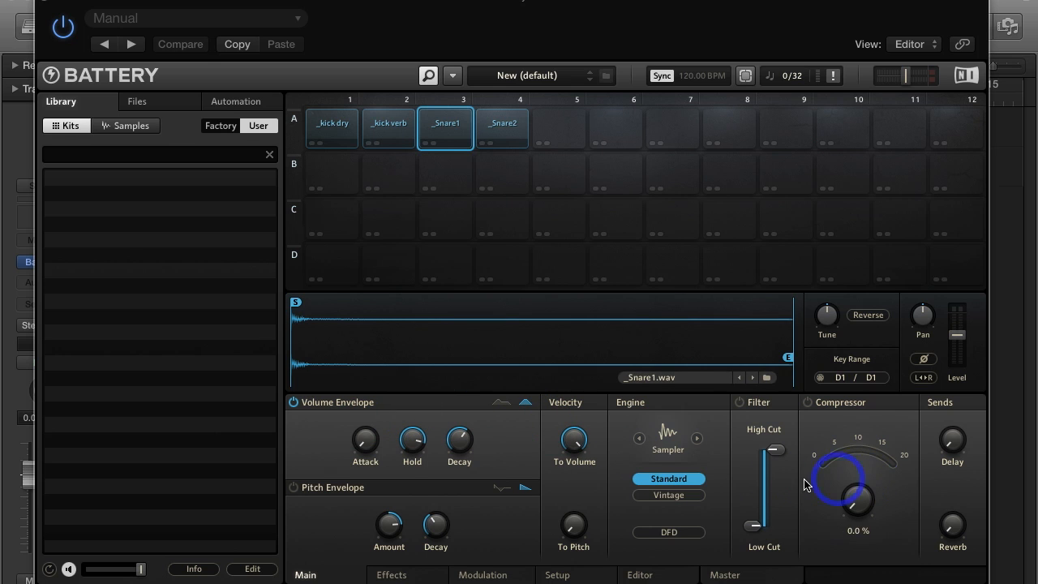
left_click(476, 462)
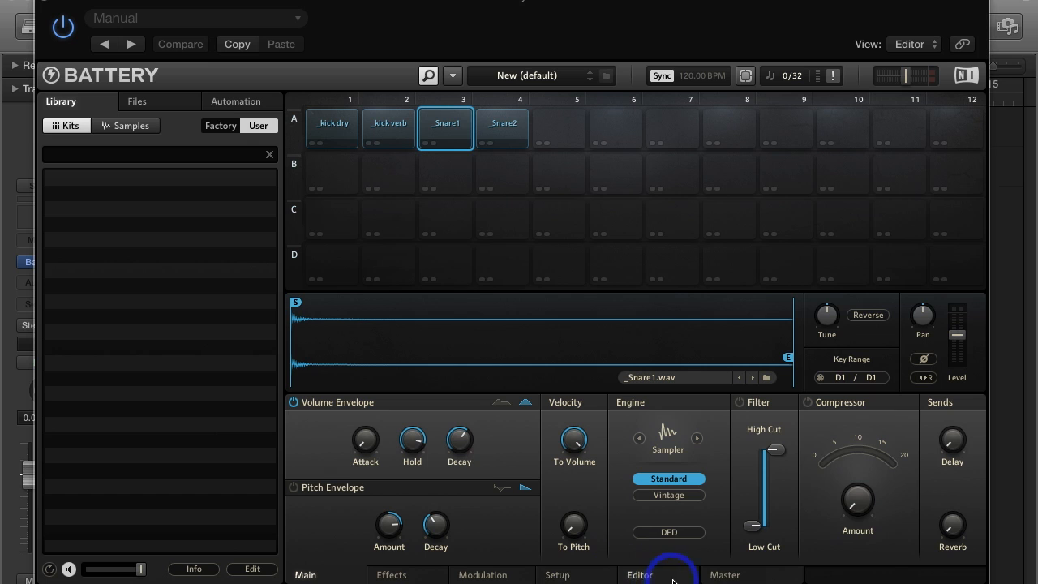
Inspect the master bus and its effects settings, and close the Battery window.
left_click(722, 573)
mouse_move(494, 329)
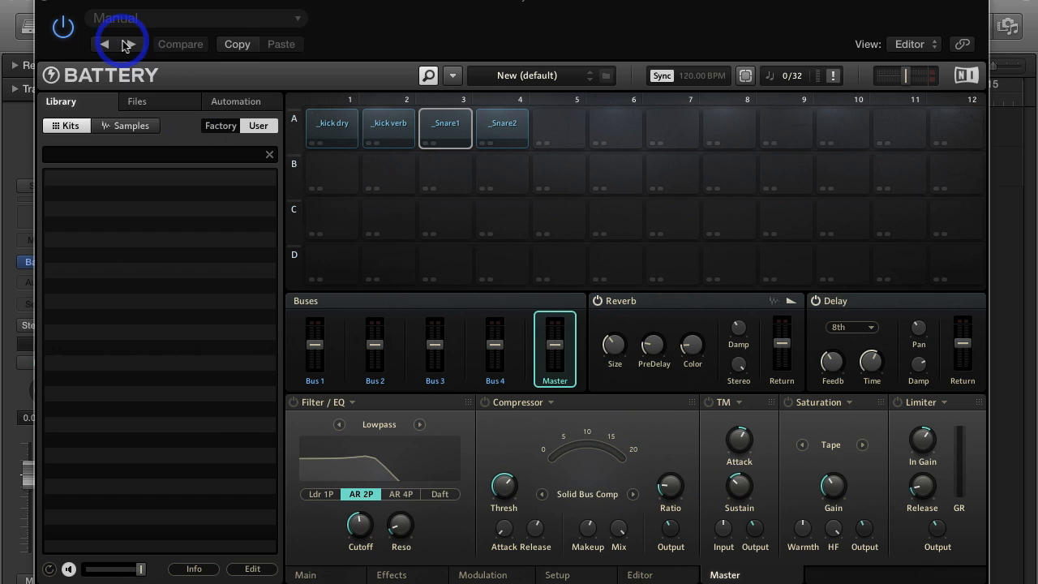
left_click(46, 4)
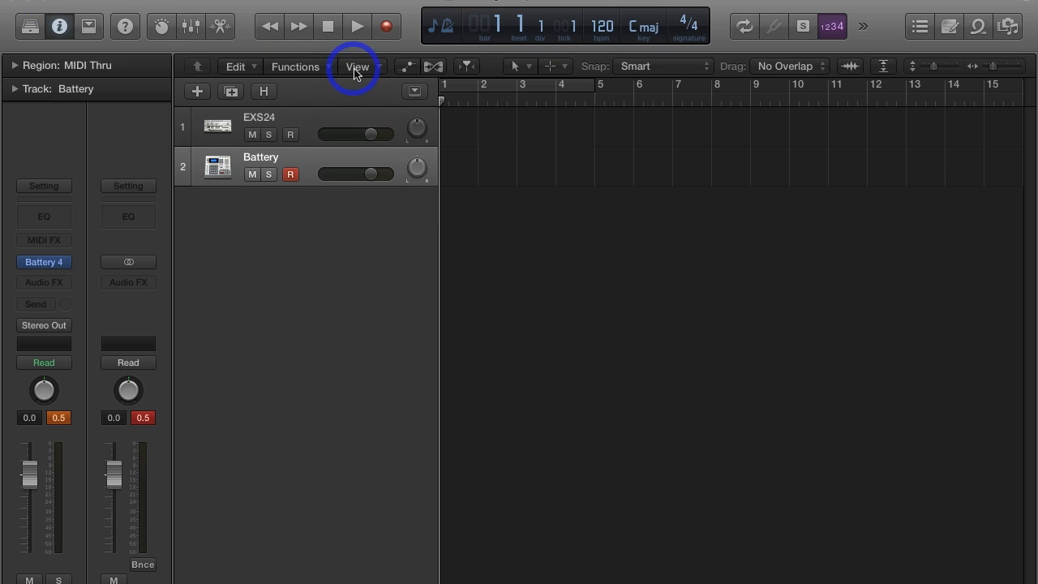
Open the EXS24 sampler on the EXS24 track and bring up its instrument editor.
left_click(311, 118)
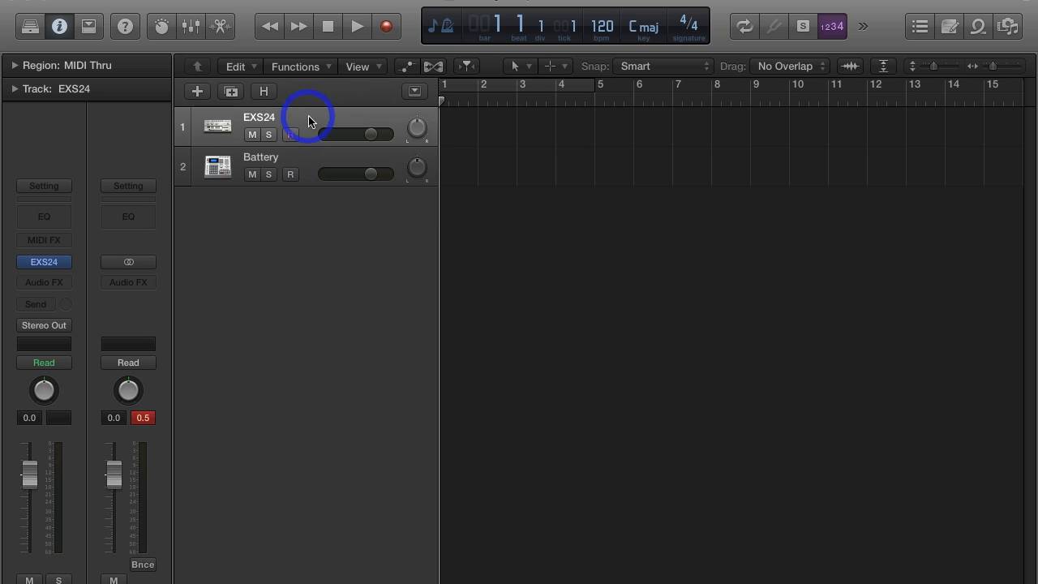
left_click(46, 268)
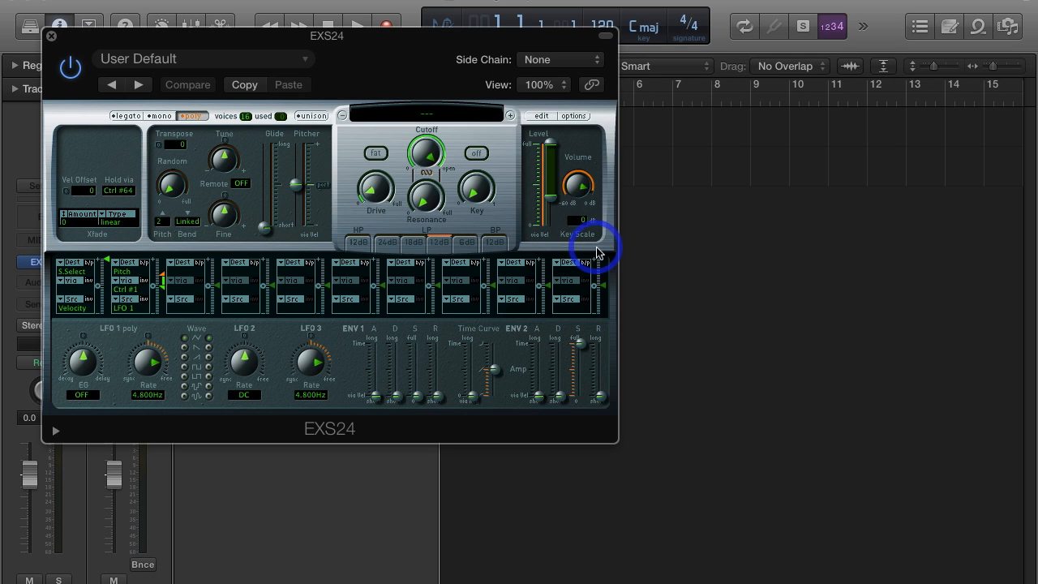
left_click_drag(404, 49, 678, 68)
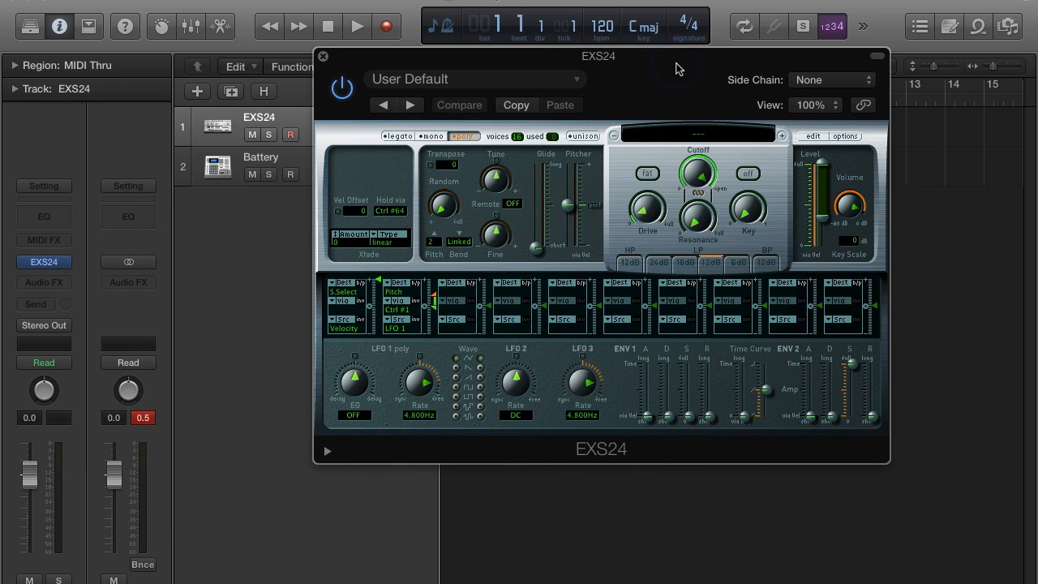
left_click(814, 137)
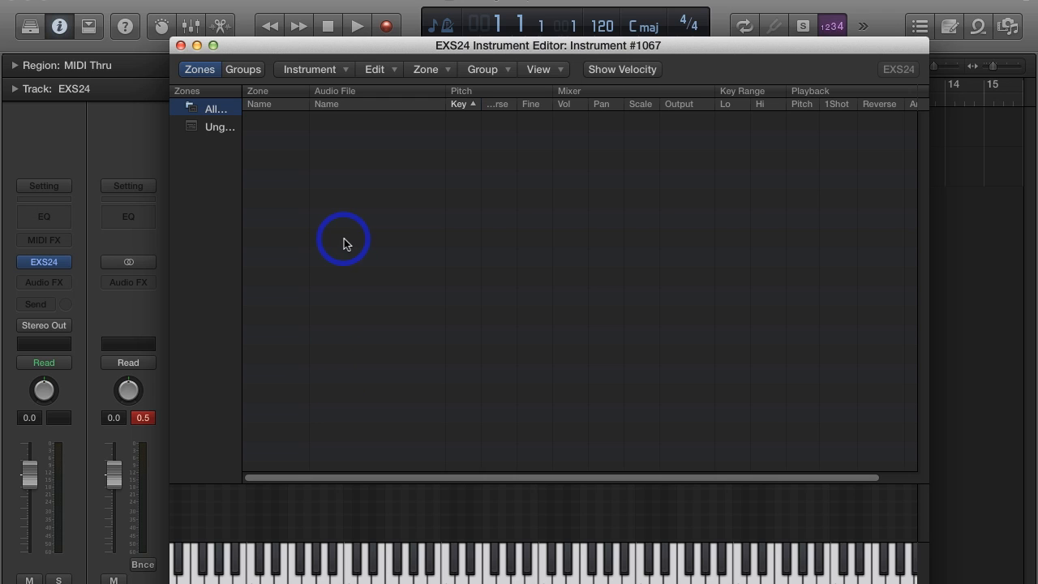
Add _Snare1.wav from the Macintosh HD folder in Finder to the EXS24 instrument as a new zone.
key("super+Tab")
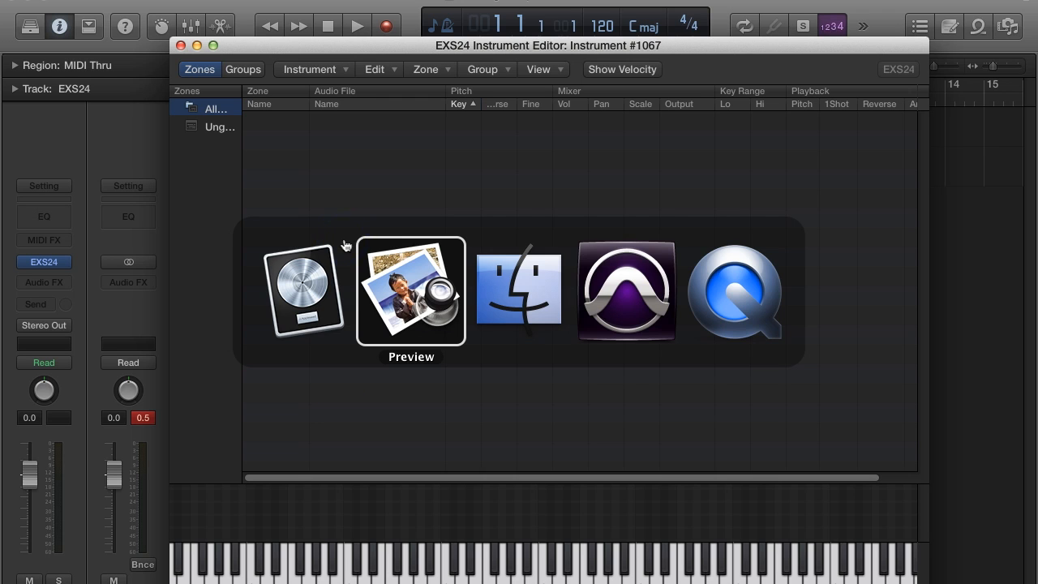
key("super+Tab")
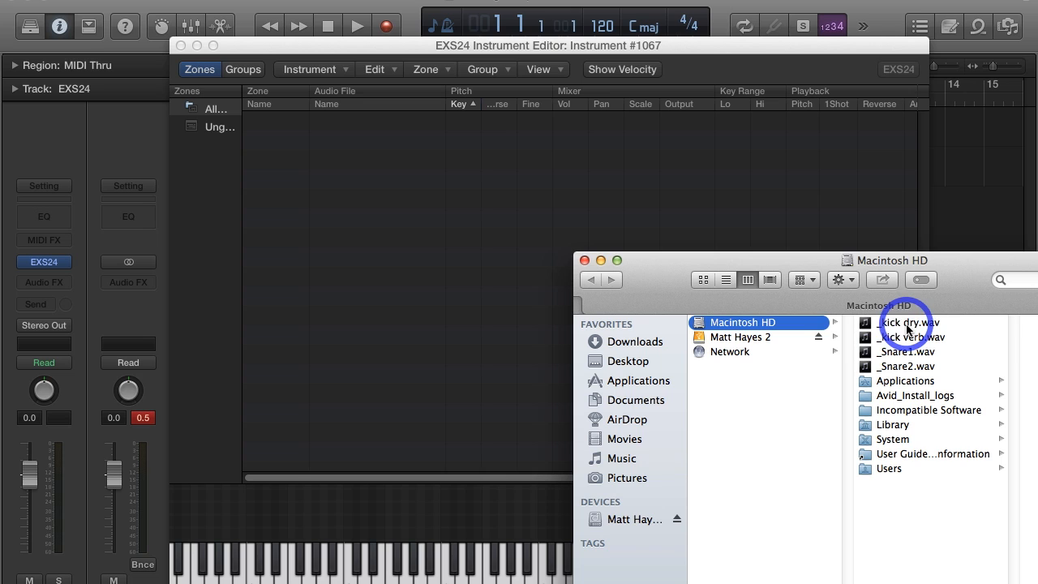
left_click_drag(906, 351, 414, 170)
left_click(538, 42)
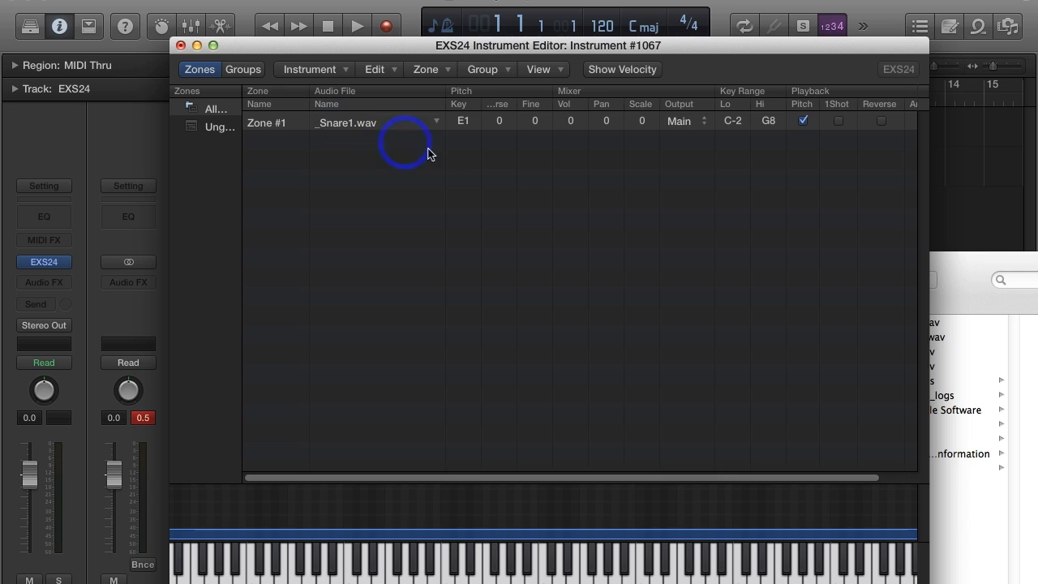
Set the pitch key of the _Snare1.wav zone to F1.
left_click(467, 128)
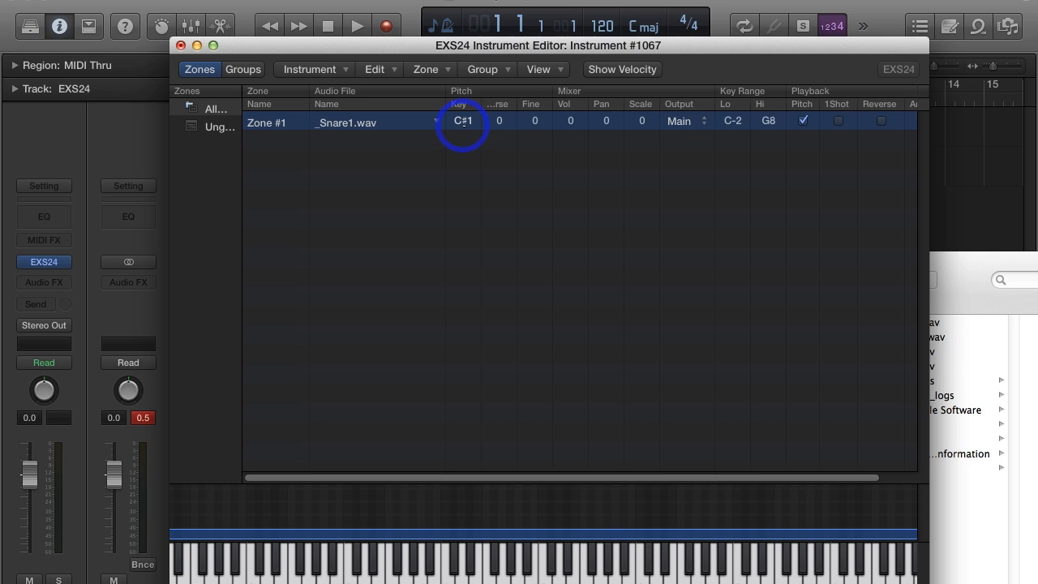
left_click_drag(462, 122, 462, 117)
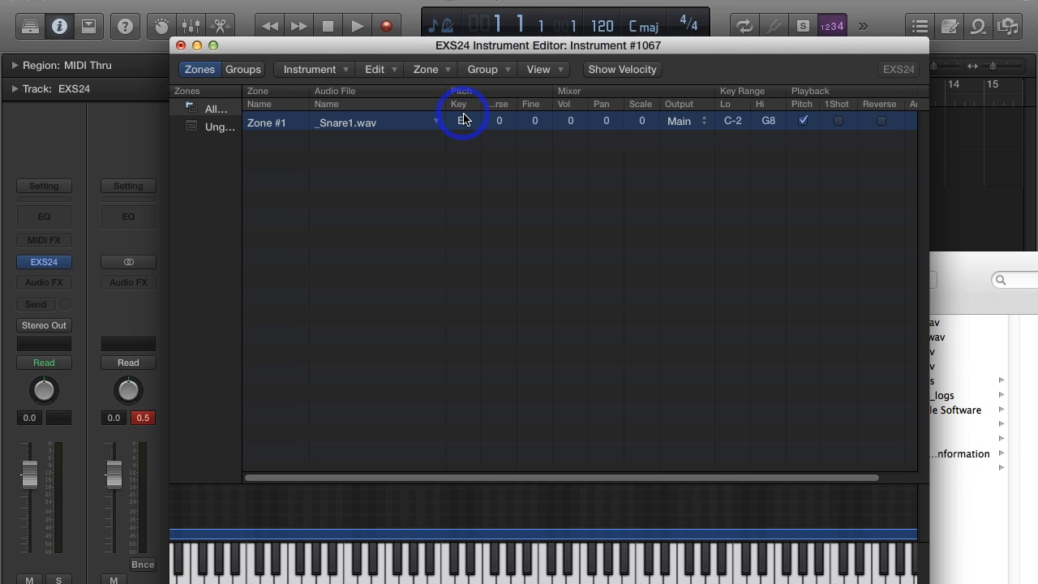
left_click_drag(463, 114, 467, 123)
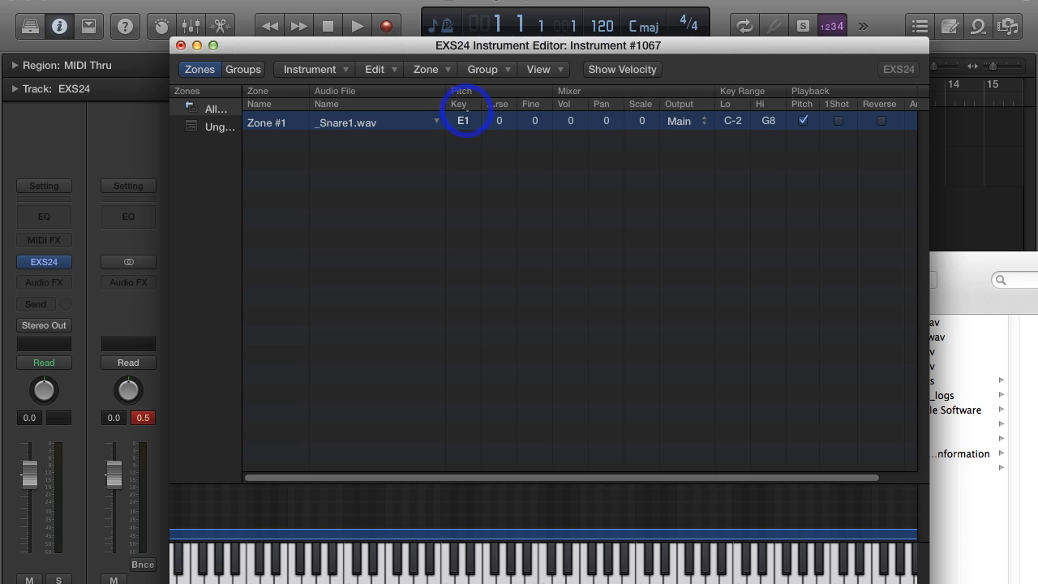
left_click_drag(466, 104, 468, 120)
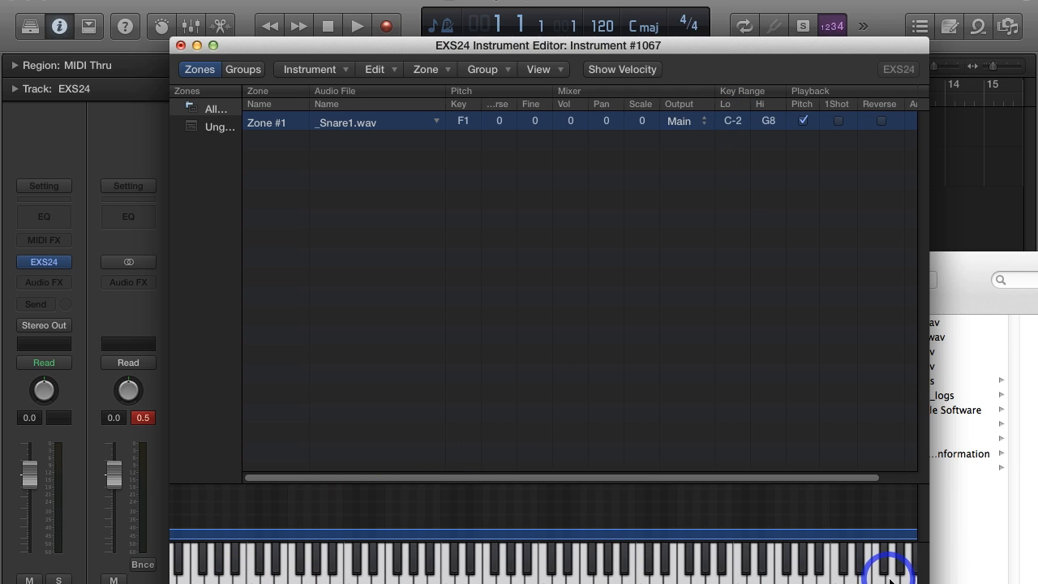
Close the instrument editor and save the instrument as SamplerInstrument1 in the Sampler Instruments folder.
scroll(779, 583, "right", 5)
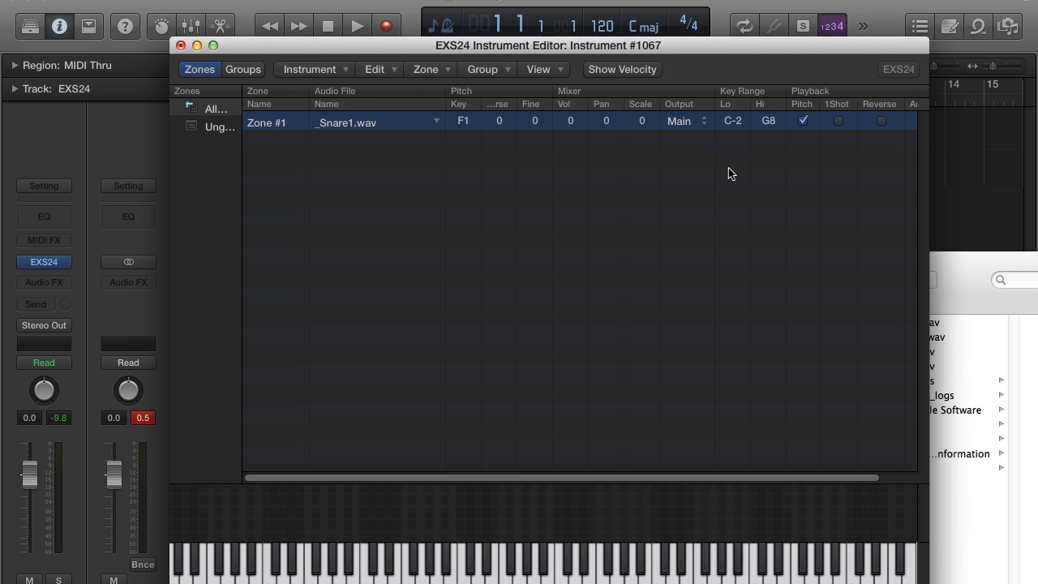
scroll(837, 153, "right", 3)
scroll(837, 154, "left", 3)
left_click(254, 135)
left_click(181, 46)
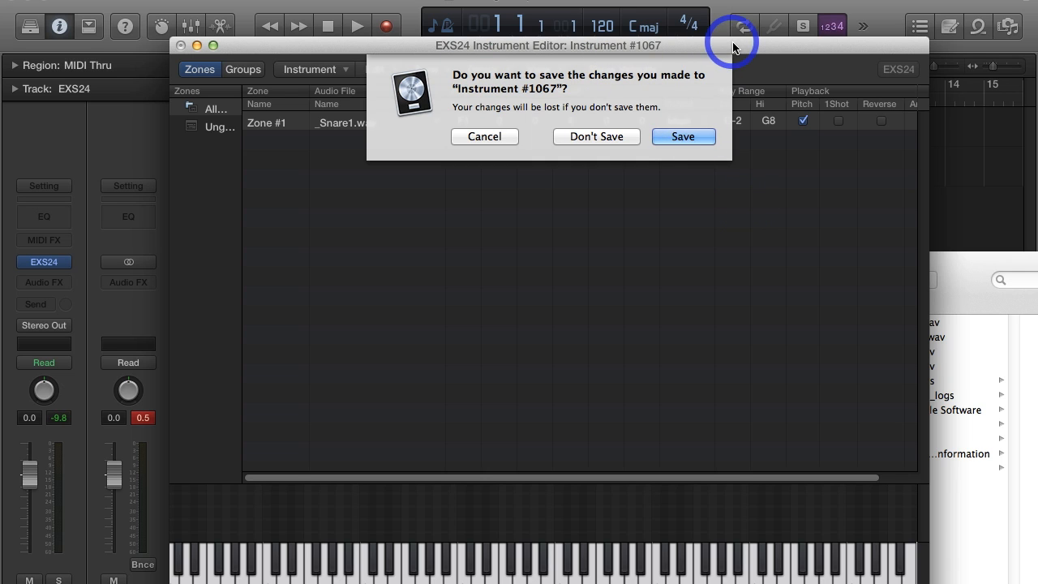
left_click(688, 137)
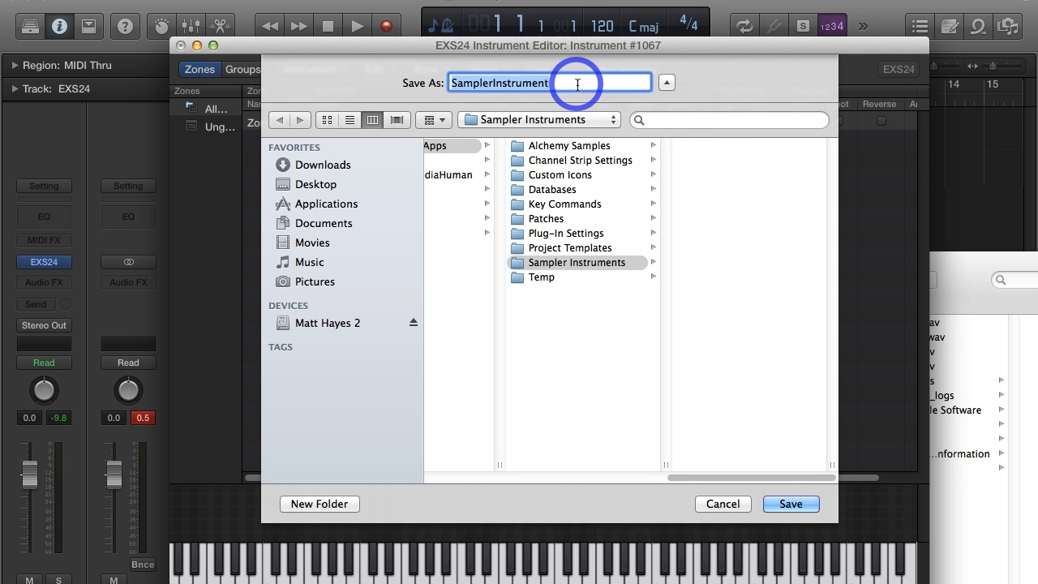
left_click(574, 82)
type("1")
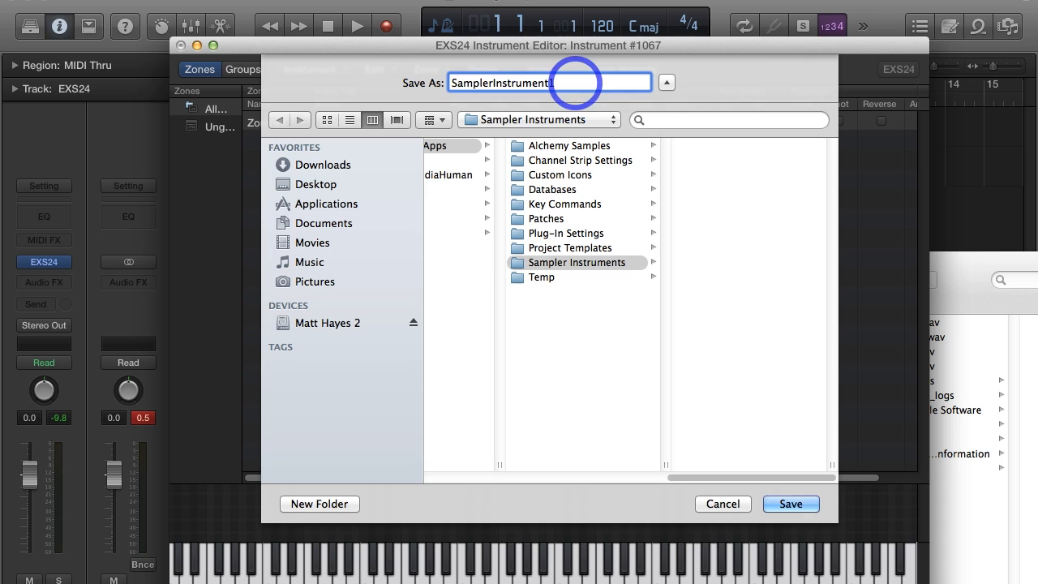
key("Return")
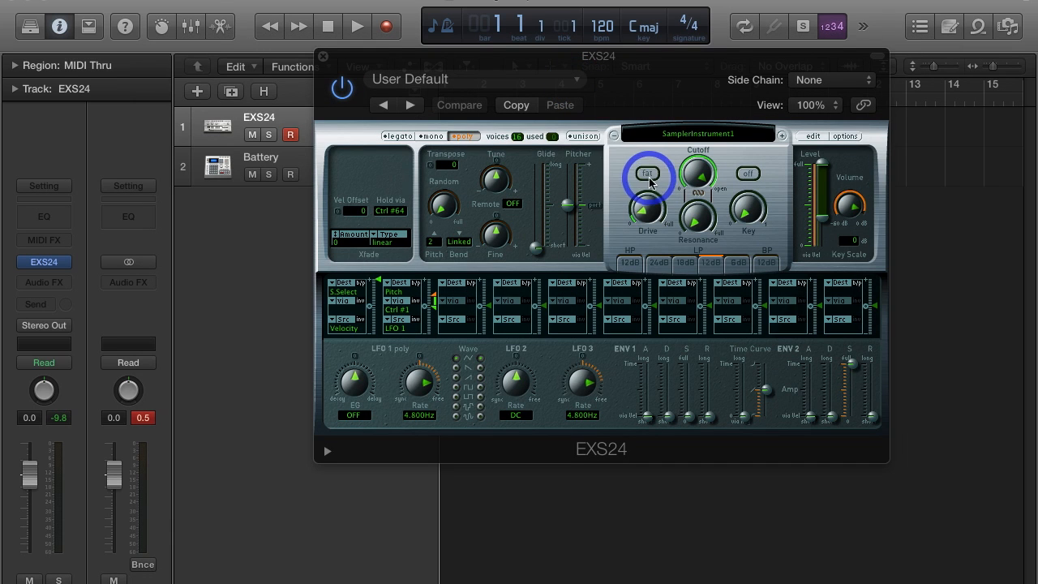
Look through the EXS24 instrument list, including the Factory and GarageBand categories, keeping SamplerInstrument1 loaded.
left_click(728, 135)
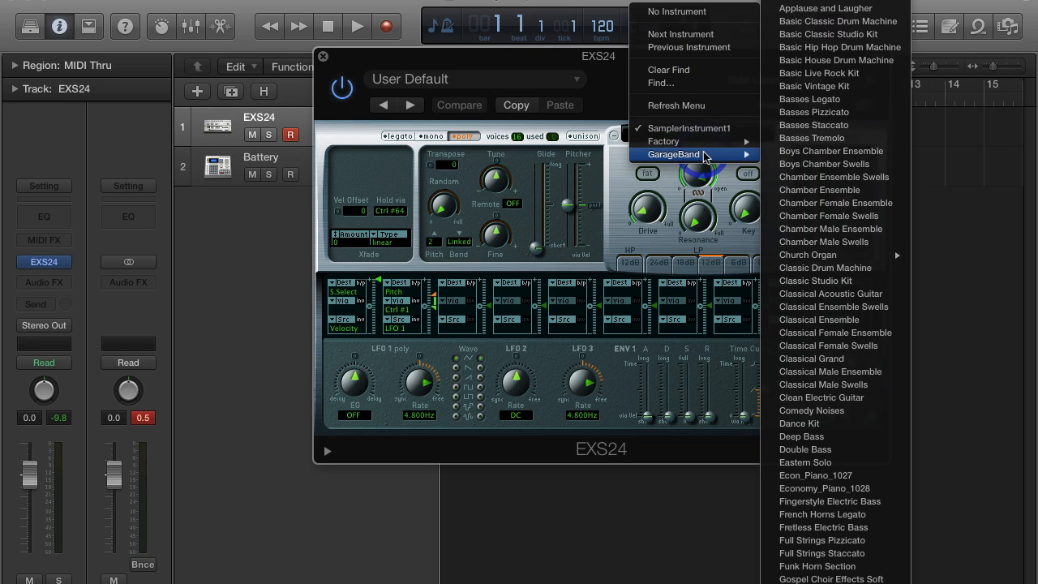
mouse_move(702, 146)
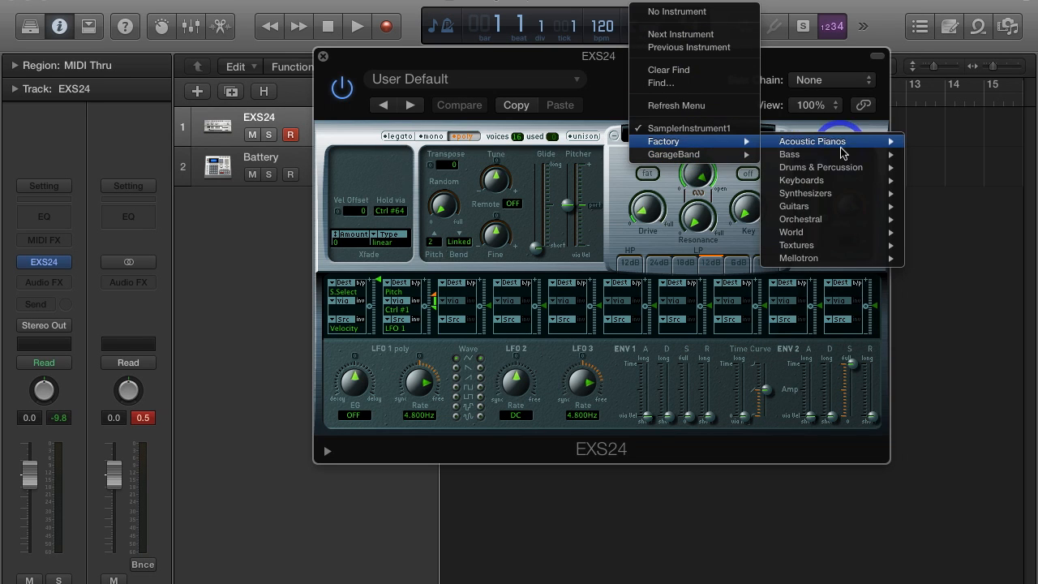
mouse_move(843, 201)
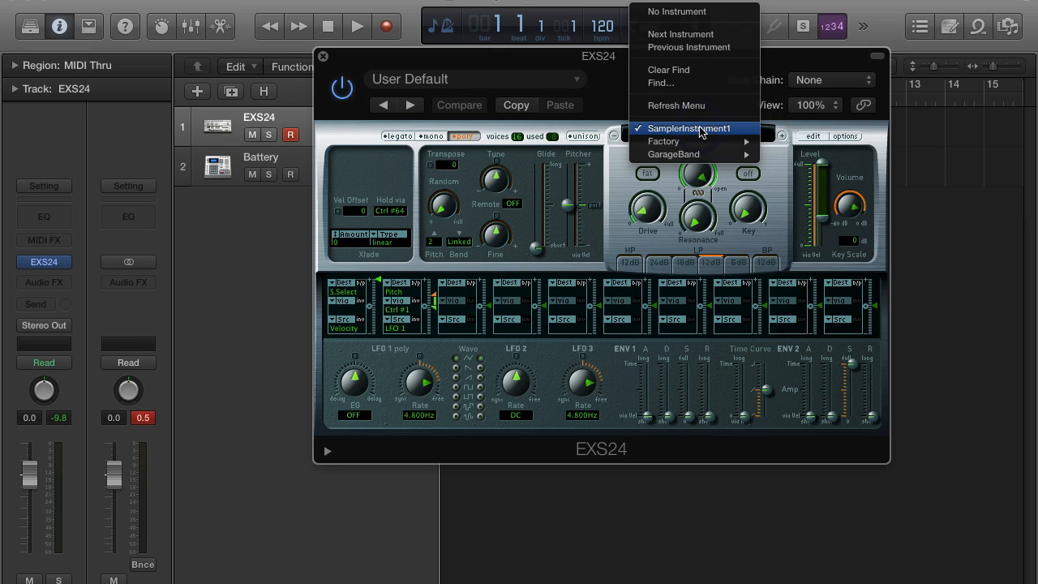
left_click(608, 67)
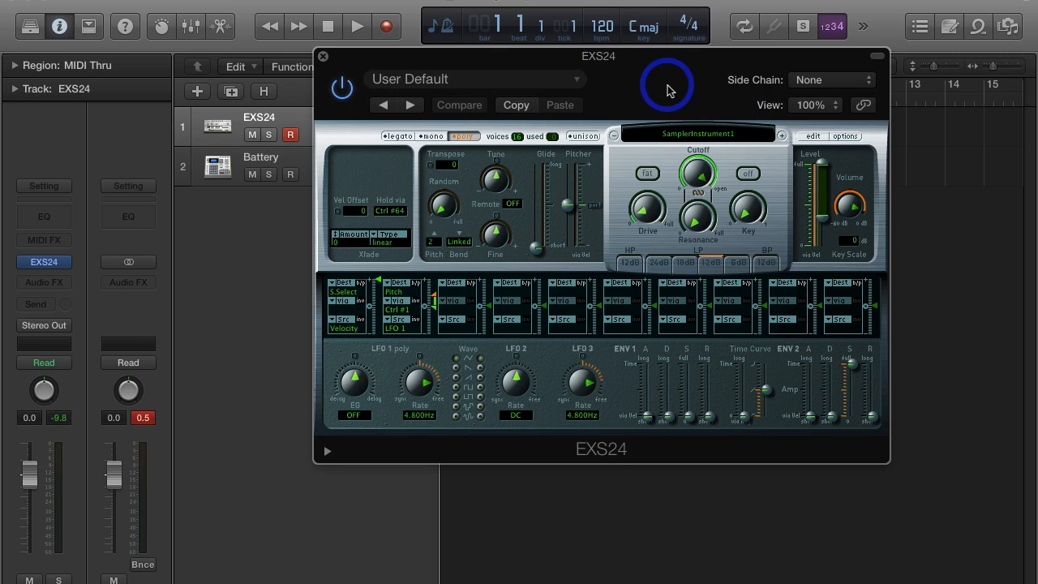
Close the EXS24 plug-in window and return to the track list.
left_click_drag(369, 65, 345, 134)
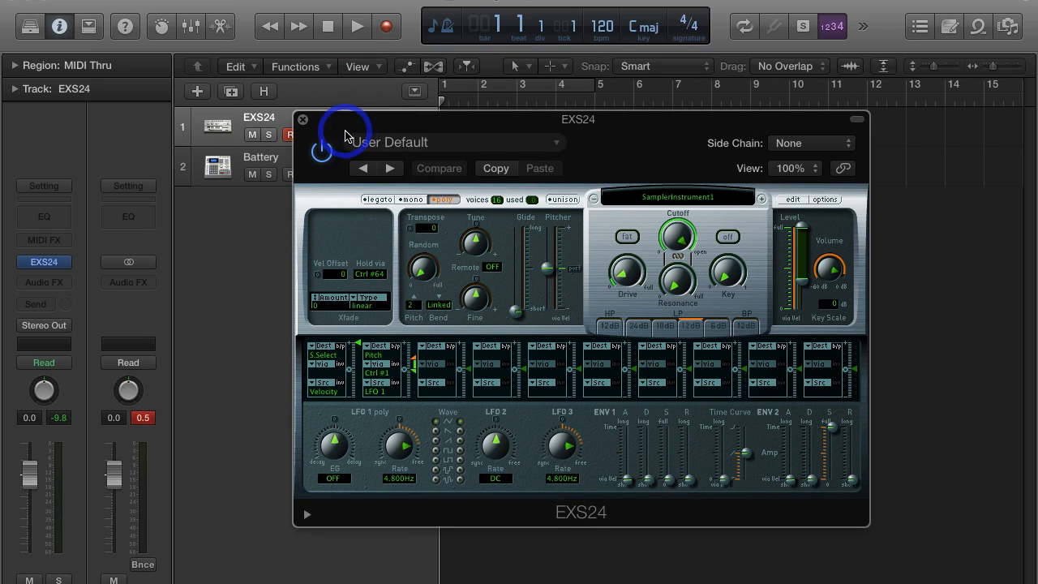
left_click(304, 121)
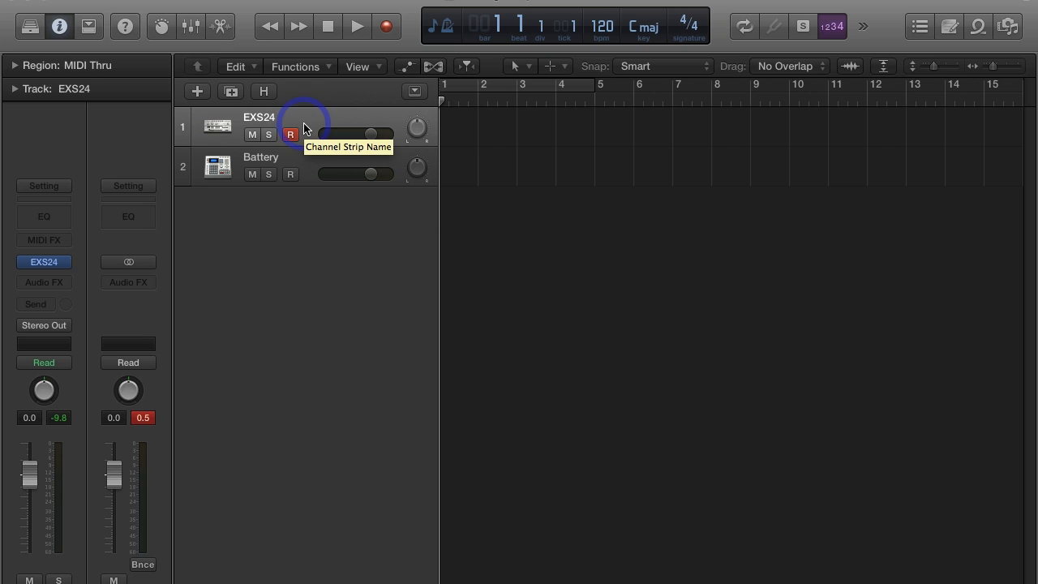
left_click(304, 124)
left_click(304, 124)
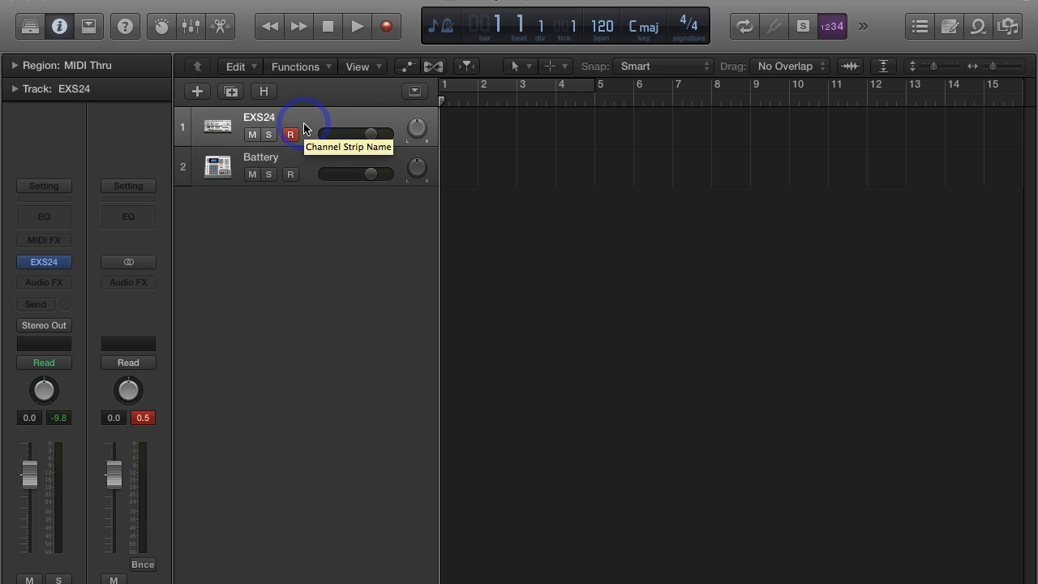